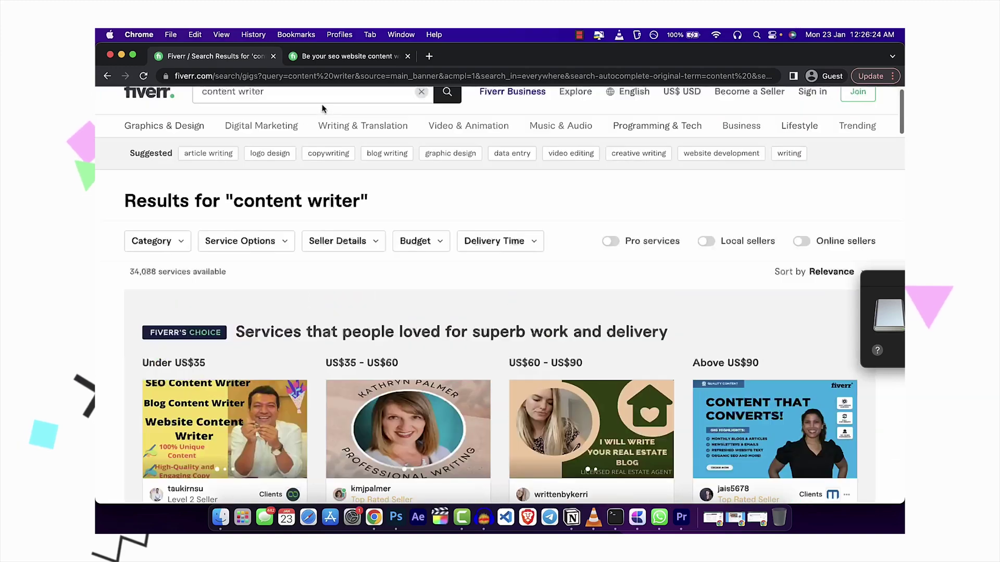
Open the 'CONTENT THAT CONVERTS' SEO writer gig and highlight its US$350 Premium price
{"action": "left_click", "coordinate": [781, 406]}
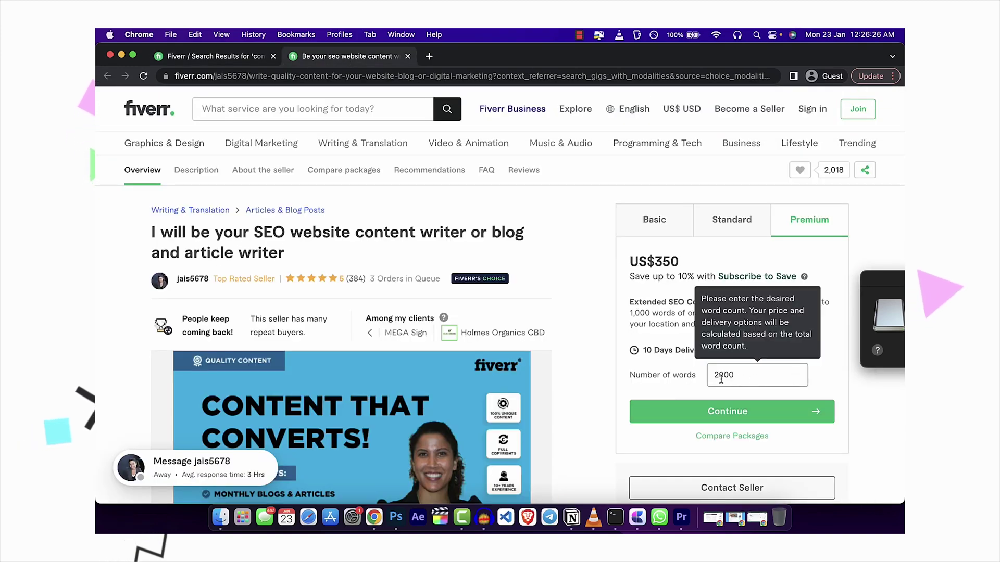
{"action": "left_click_drag", "start_coordinate": [629, 261], "coordinate": [685, 263]}
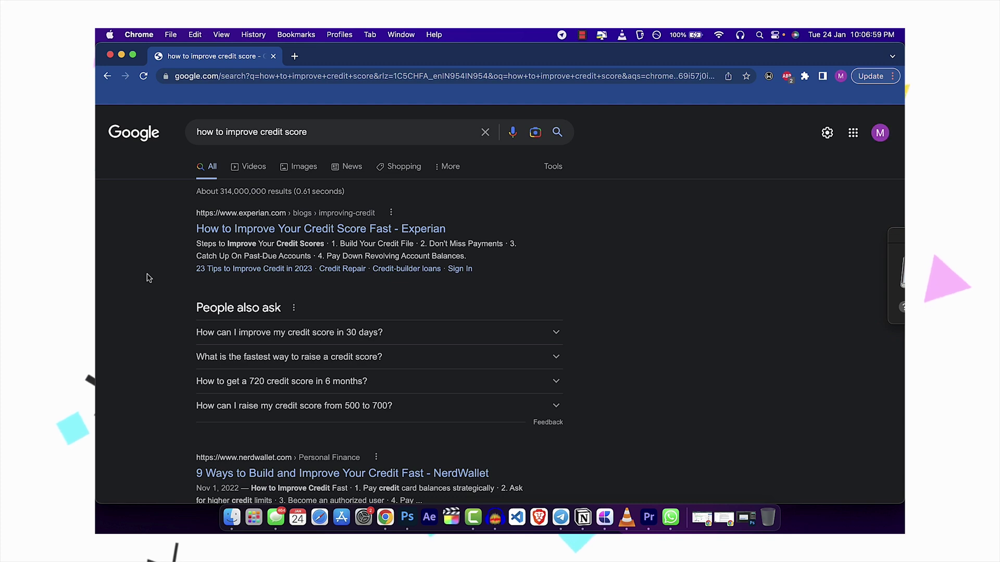
Skim the 'how to improve credit score' results from the Experian title down to Bankrate
{"action": "left_click_drag", "start_coordinate": [193, 230], "coordinate": [274, 216]}
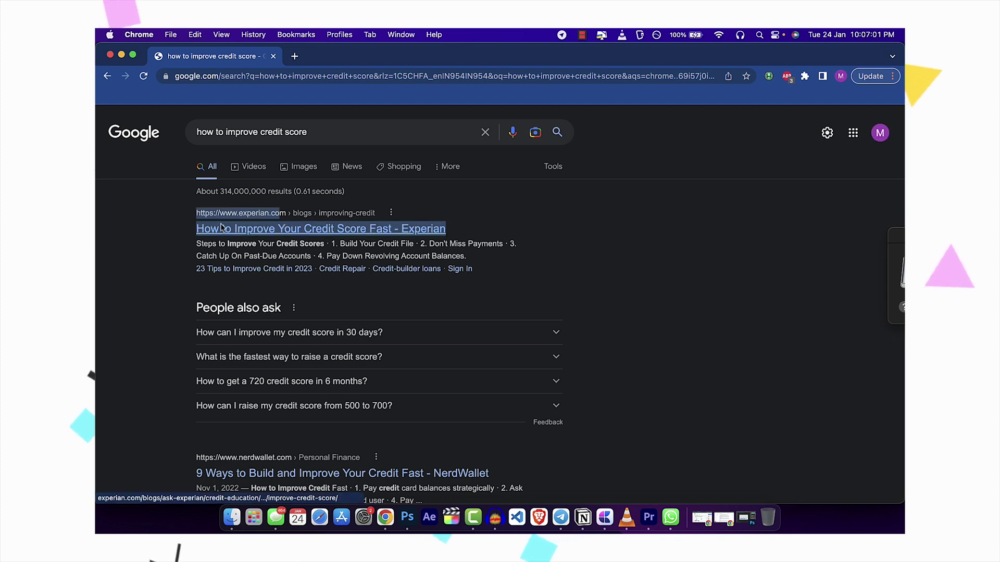
{"action": "left_click", "coordinate": [167, 234]}
{"action": "scroll", "coordinate": [169, 238], "scroll_direction": "down", "scroll_amount": 3}
{"action": "scroll", "coordinate": [168, 237], "scroll_direction": "down", "scroll_amount": 5}
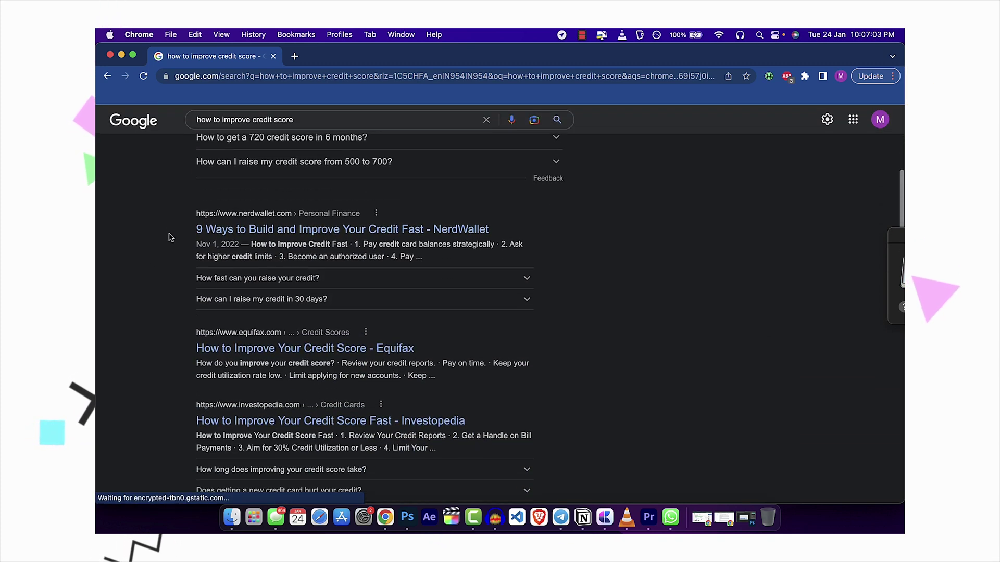
{"action": "scroll", "coordinate": [168, 238], "scroll_direction": "down", "scroll_amount": 8}
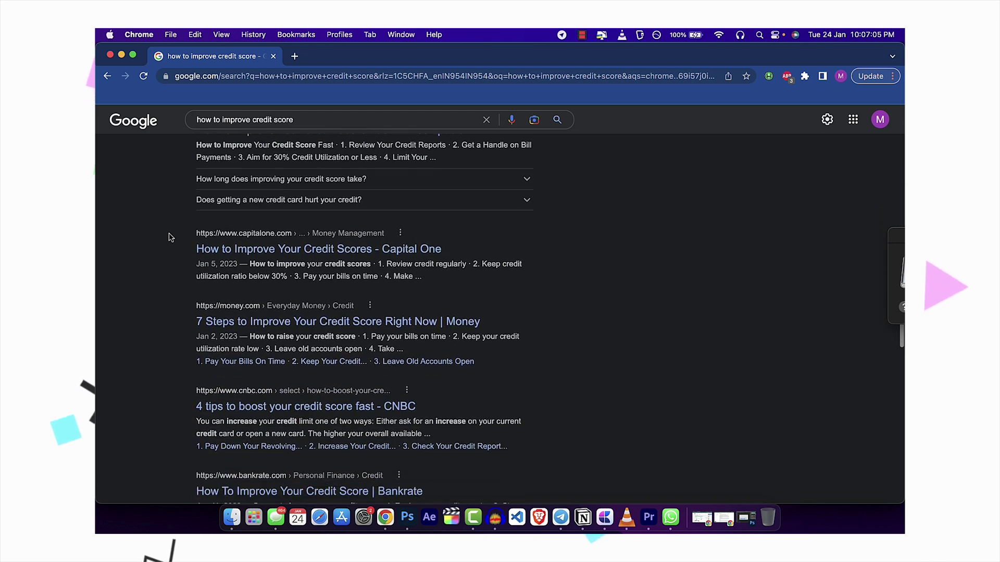
{"action": "scroll", "coordinate": [168, 237], "scroll_direction": "down", "scroll_amount": 2}
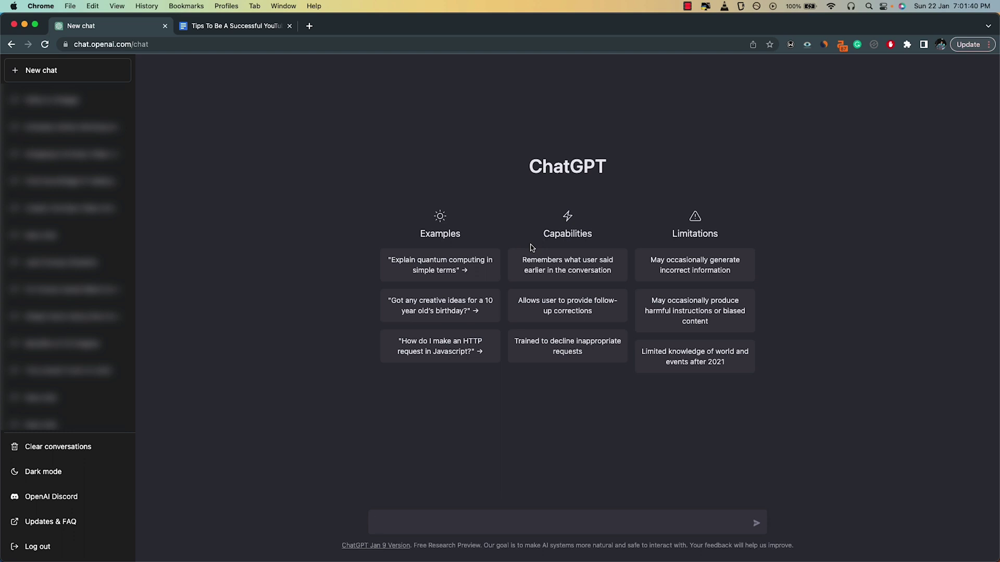
Review the ten headings of 'Tips To Be A Successful YouTuber' and select its title line
{"action": "left_click", "coordinate": [223, 23]}
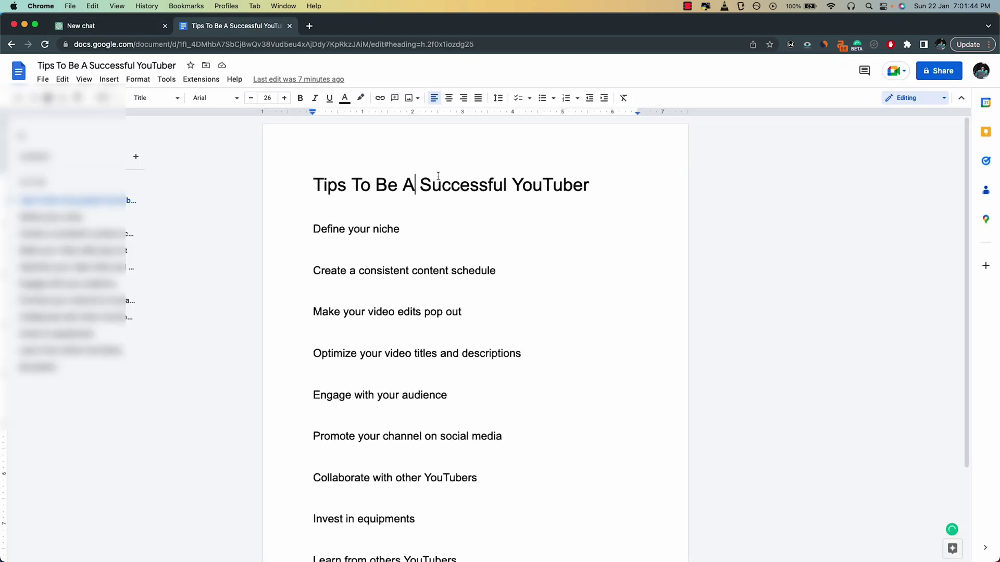
{"action": "scroll", "coordinate": [351, 214], "scroll_direction": "down", "scroll_amount": 3}
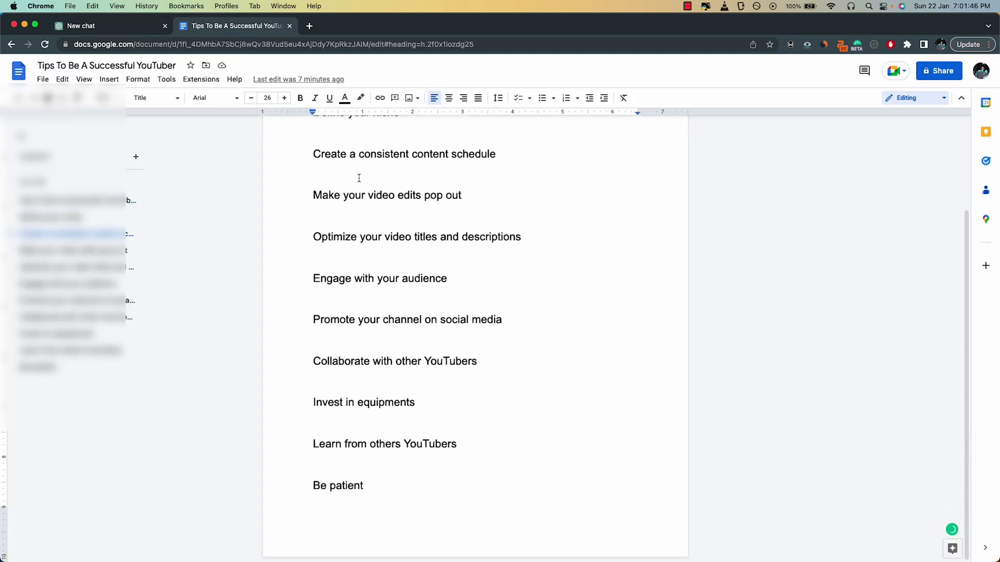
{"action": "scroll", "coordinate": [310, 244], "scroll_direction": "up", "scroll_amount": 3}
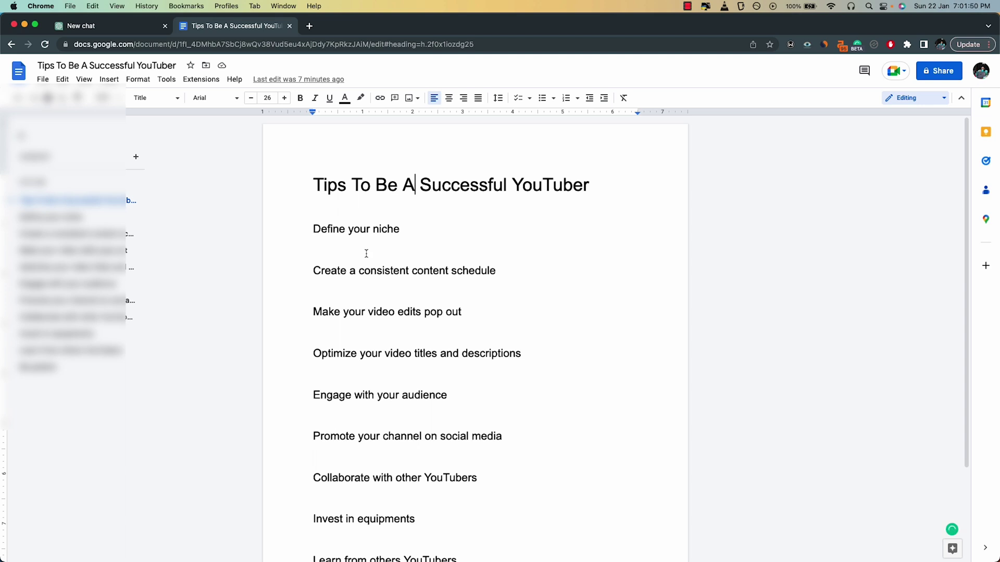
{"action": "scroll", "coordinate": [367, 252], "scroll_direction": "down", "scroll_amount": 3}
{"action": "scroll", "coordinate": [388, 312], "scroll_direction": "up", "scroll_amount": 3}
{"action": "scroll", "coordinate": [389, 271], "scroll_direction": "down", "scroll_amount": 5}
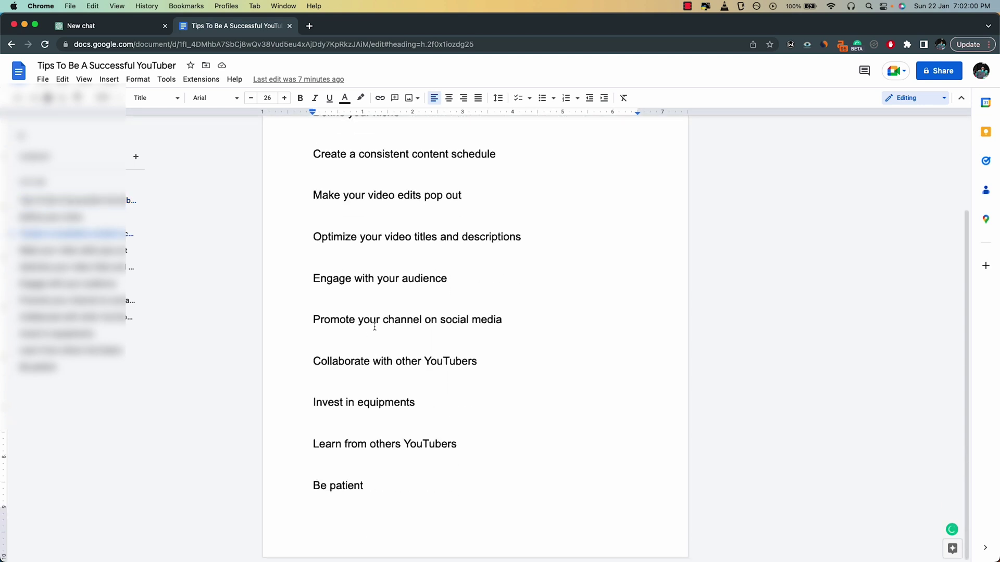
{"action": "scroll", "coordinate": [365, 332], "scroll_direction": "up", "scroll_amount": 4}
{"action": "scroll", "coordinate": [367, 399], "scroll_direction": "down", "scroll_amount": 3}
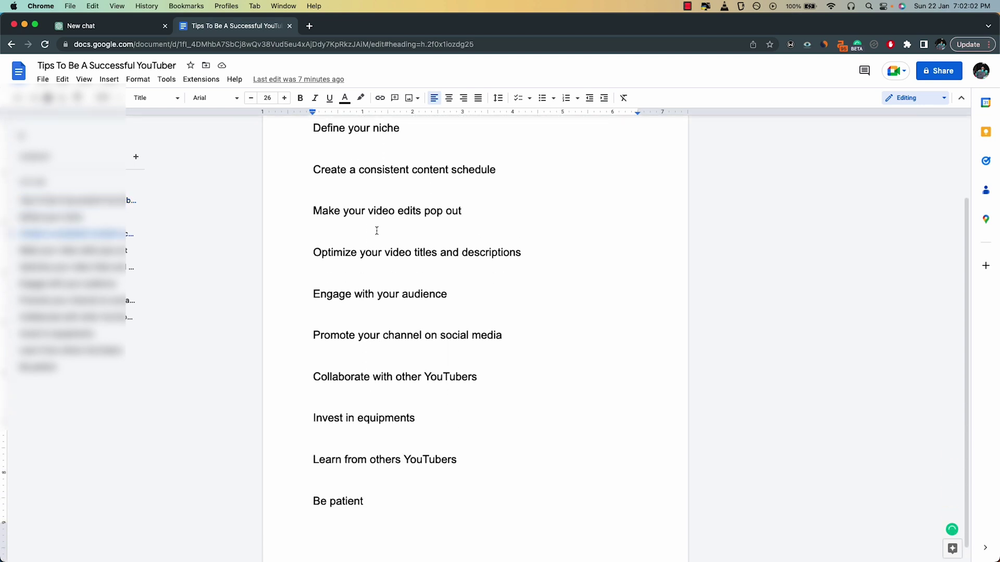
{"action": "scroll", "coordinate": [376, 231], "scroll_direction": "up", "scroll_amount": 2}
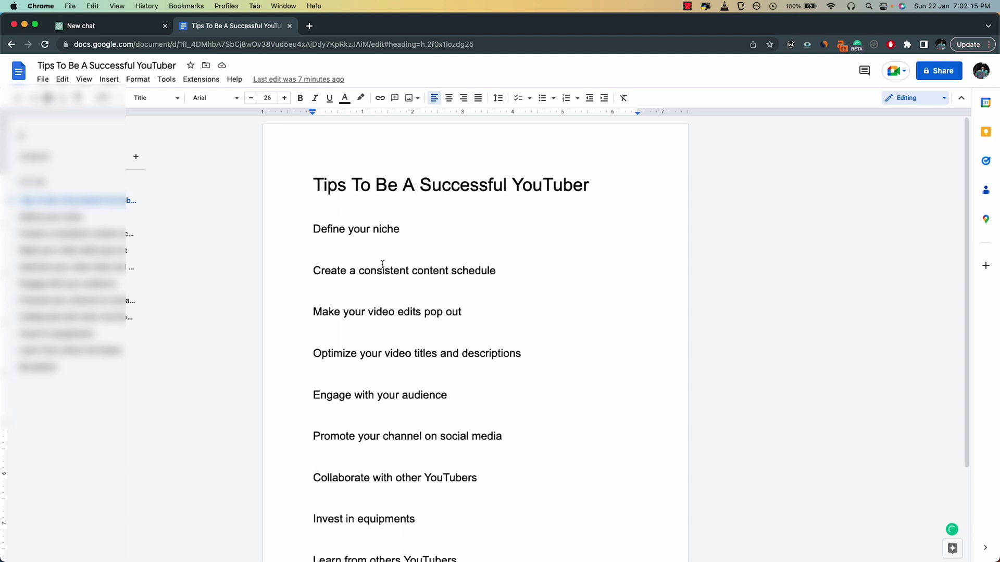
{"action": "left_click_drag", "start_coordinate": [314, 186], "coordinate": [589, 186]}
{"action": "key", "text": "cmd+c"}
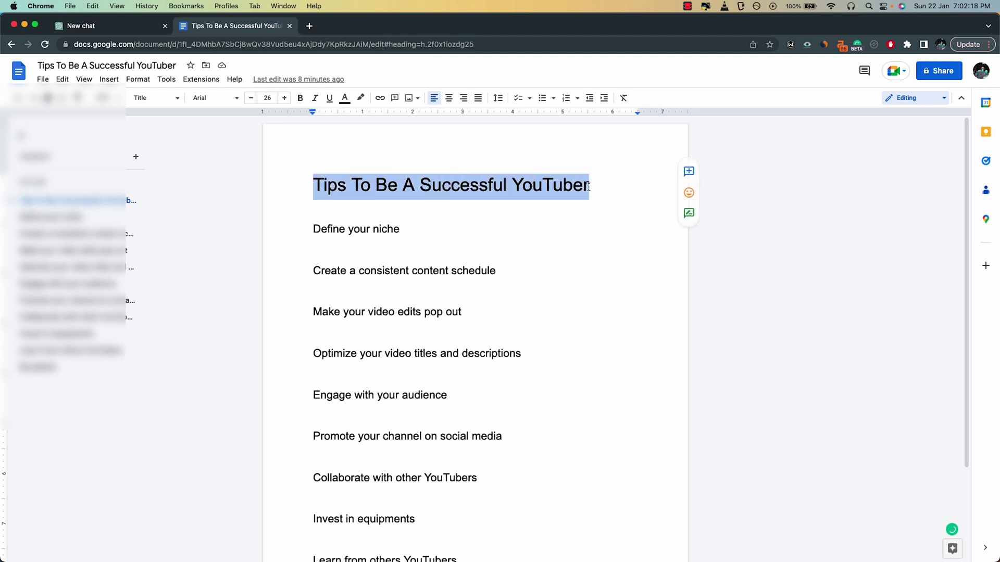
Search Google for the post title and open the top four ranking articles in new tabs
{"action": "left_click", "coordinate": [309, 26]}
{"action": "key", "text": "cmd+v"}
{"action": "key", "text": "Return"}
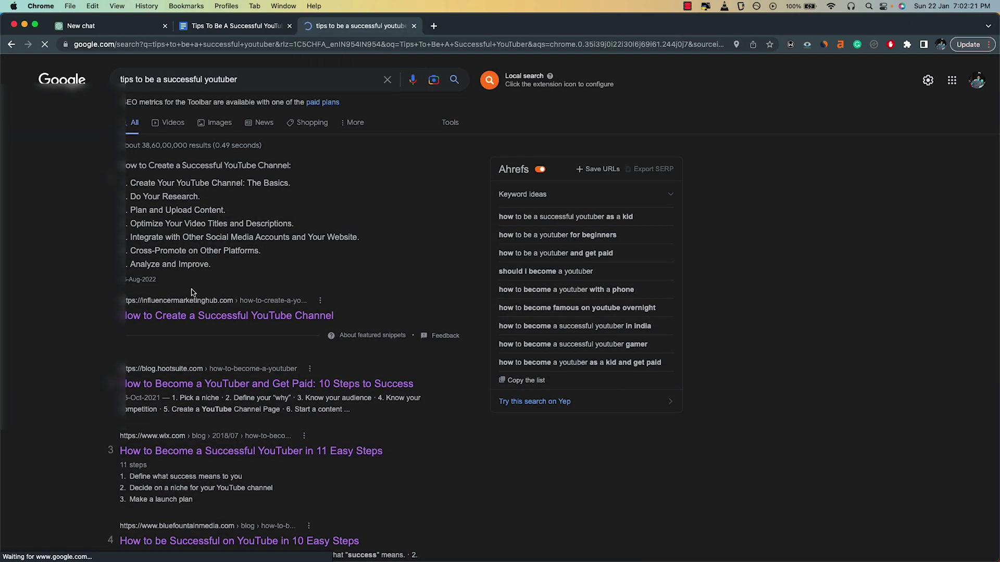
{"action": "left_click", "coordinate": [182, 314], "text": "super"}
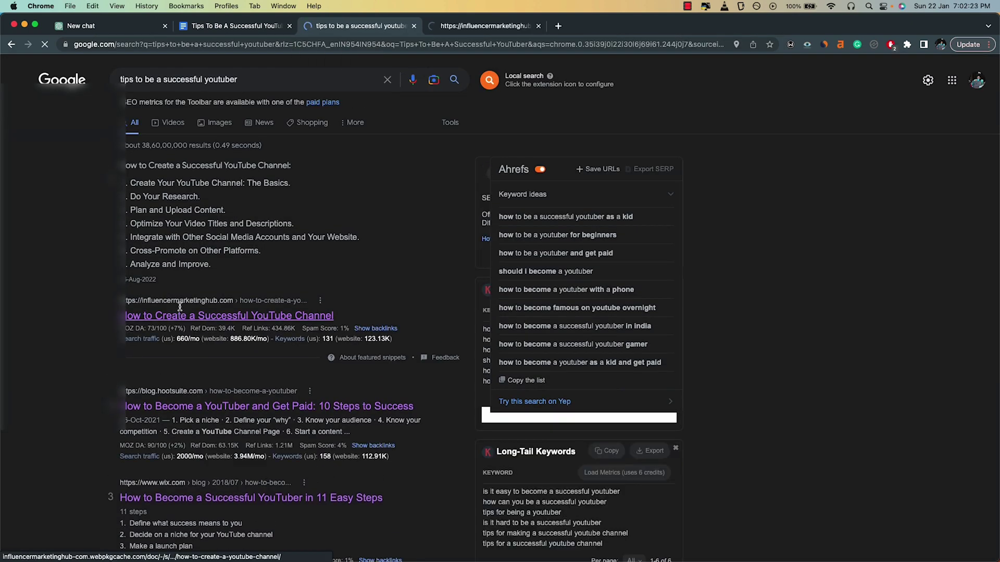
{"action": "left_click", "coordinate": [164, 406], "text": "super"}
{"action": "scroll", "coordinate": [164, 404], "scroll_direction": "down", "scroll_amount": 2}
{"action": "left_click", "coordinate": [197, 406], "text": "super"}
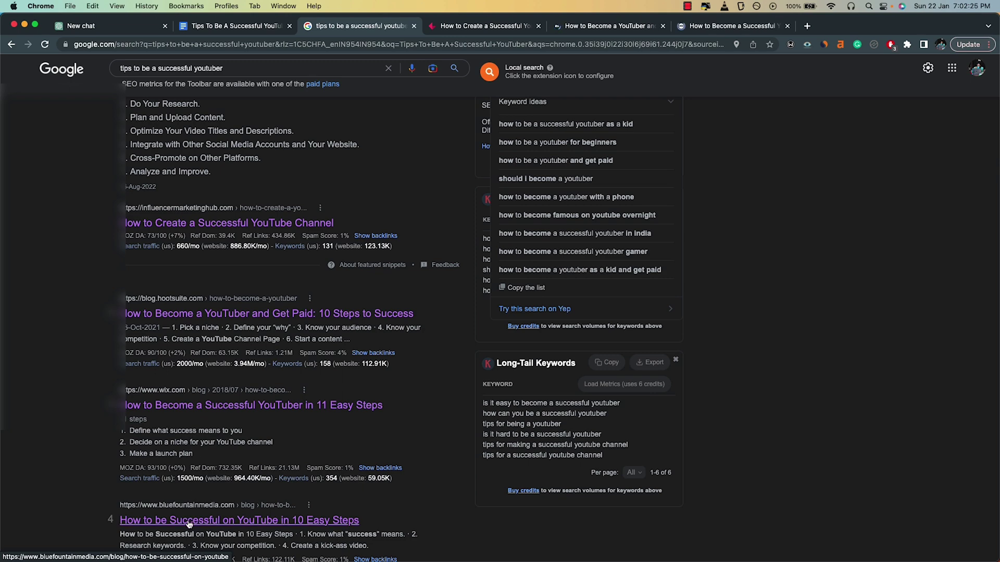
Skim the Influencer Marketing Hub and Hootsuite articles
{"action": "left_click", "coordinate": [462, 27]}
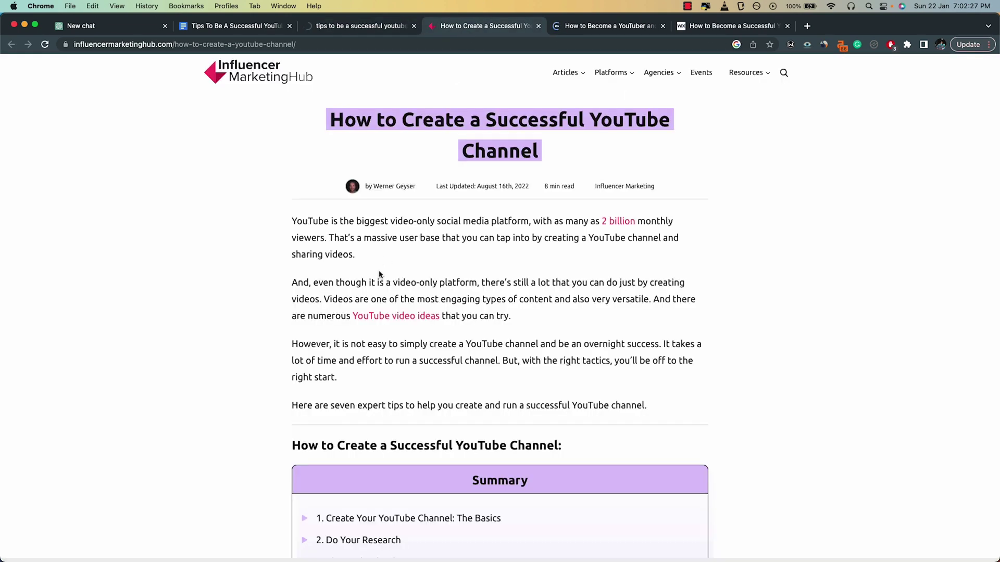
{"action": "scroll", "coordinate": [379, 269], "scroll_direction": "down", "scroll_amount": 5}
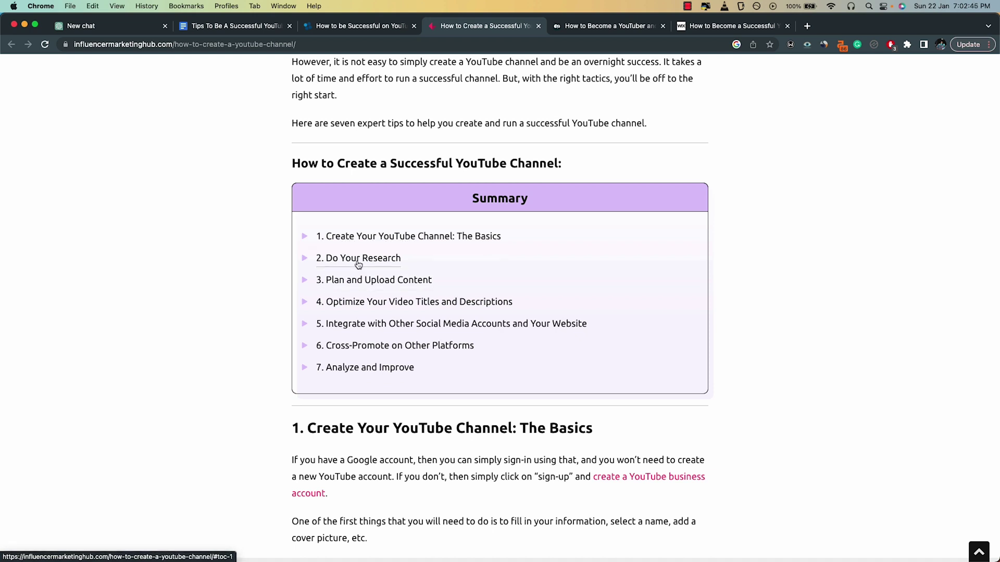
{"action": "left_click", "coordinate": [600, 29]}
{"action": "scroll", "coordinate": [437, 263], "scroll_direction": "down", "scroll_amount": 5}
{"action": "scroll", "coordinate": [436, 262], "scroll_direction": "down", "scroll_amount": 15}
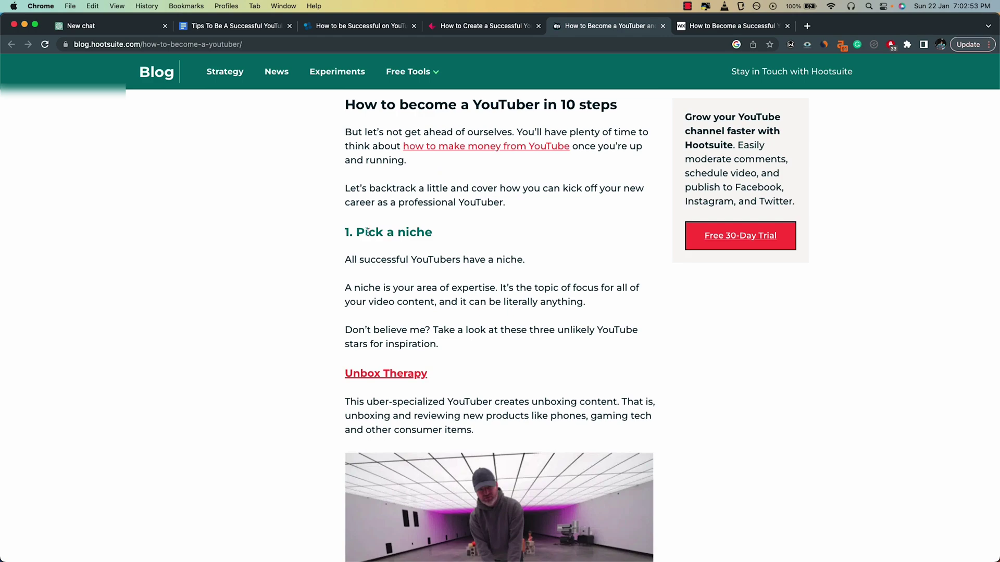
{"action": "scroll", "coordinate": [471, 232], "scroll_direction": "down", "scroll_amount": 3}
Skim the Wix and Blue Fountain Media articles, then return to the blog document
{"action": "left_click", "coordinate": [731, 26]}
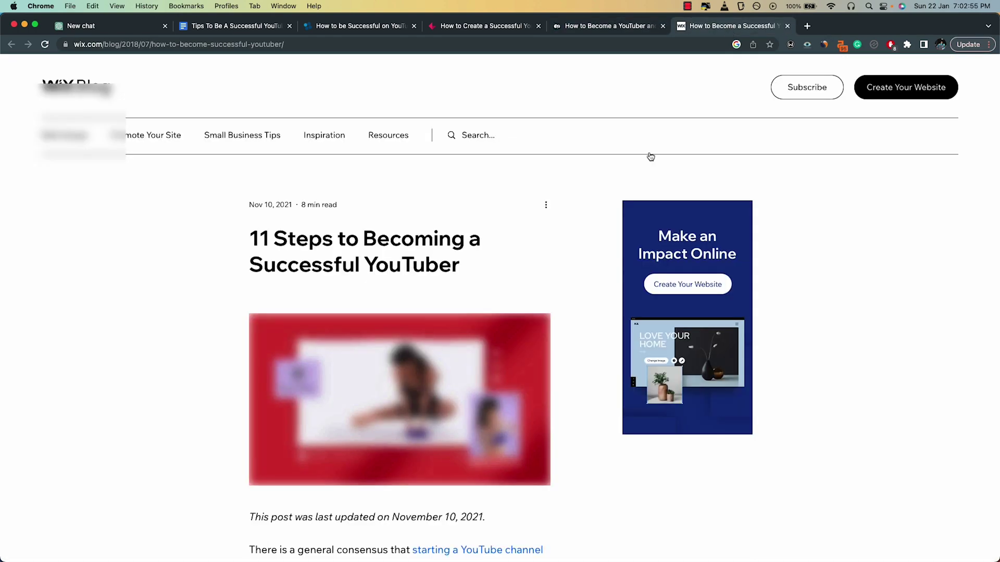
{"action": "scroll", "coordinate": [649, 155], "scroll_direction": "down", "scroll_amount": 15}
{"action": "scroll", "coordinate": [457, 368], "scroll_direction": "down", "scroll_amount": 4}
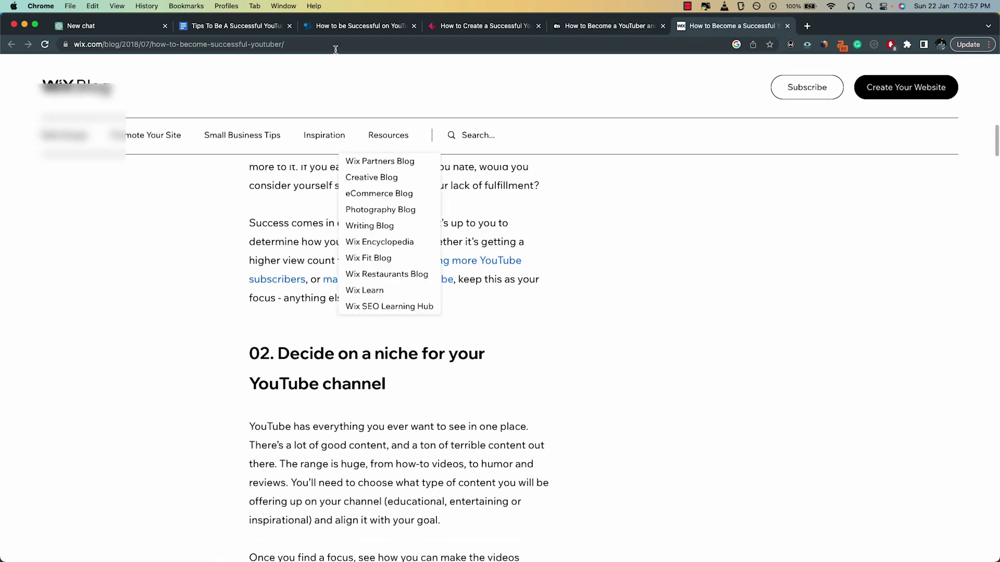
{"action": "left_click", "coordinate": [329, 33]}
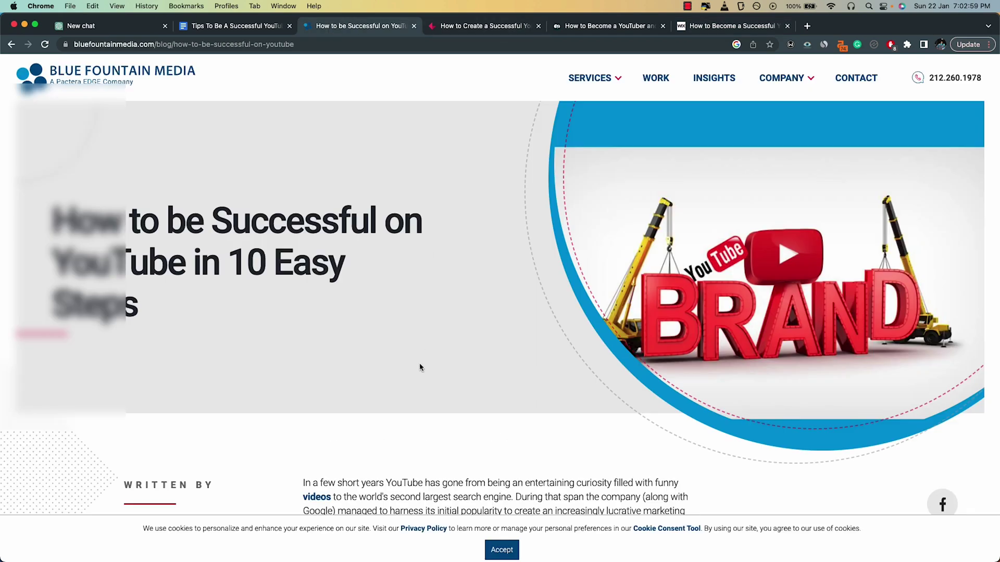
{"action": "scroll", "coordinate": [420, 369], "scroll_direction": "down", "scroll_amount": 20}
{"action": "scroll", "coordinate": [420, 368], "scroll_direction": "down", "scroll_amount": 10}
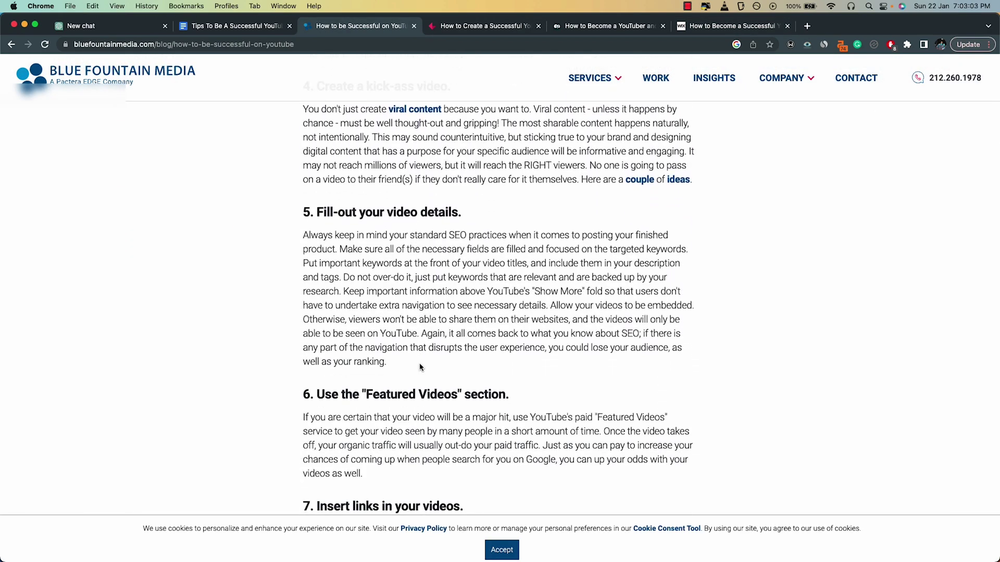
{"action": "scroll", "coordinate": [510, 240], "scroll_direction": "up", "scroll_amount": 9}
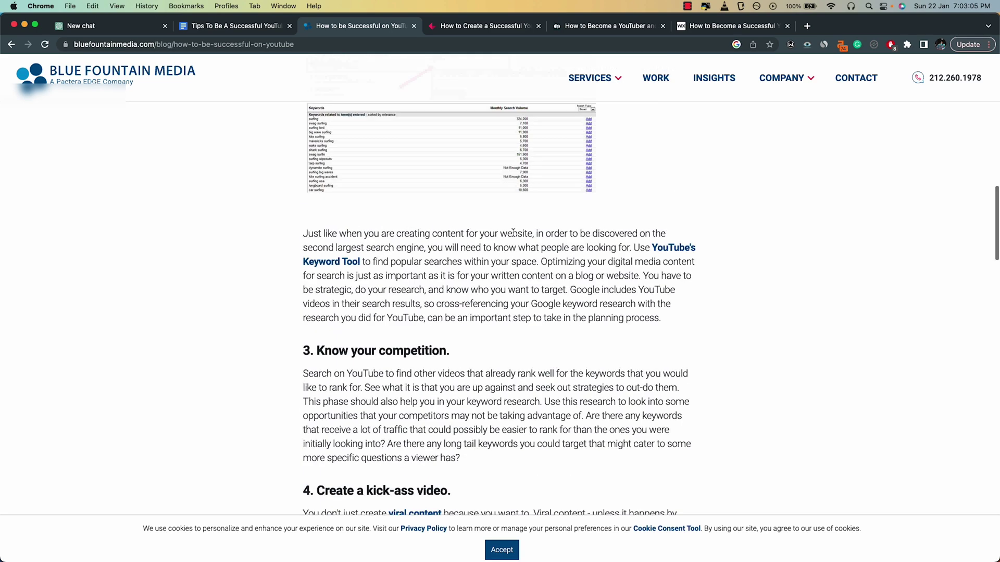
{"action": "scroll", "coordinate": [513, 235], "scroll_direction": "up", "scroll_amount": 8}
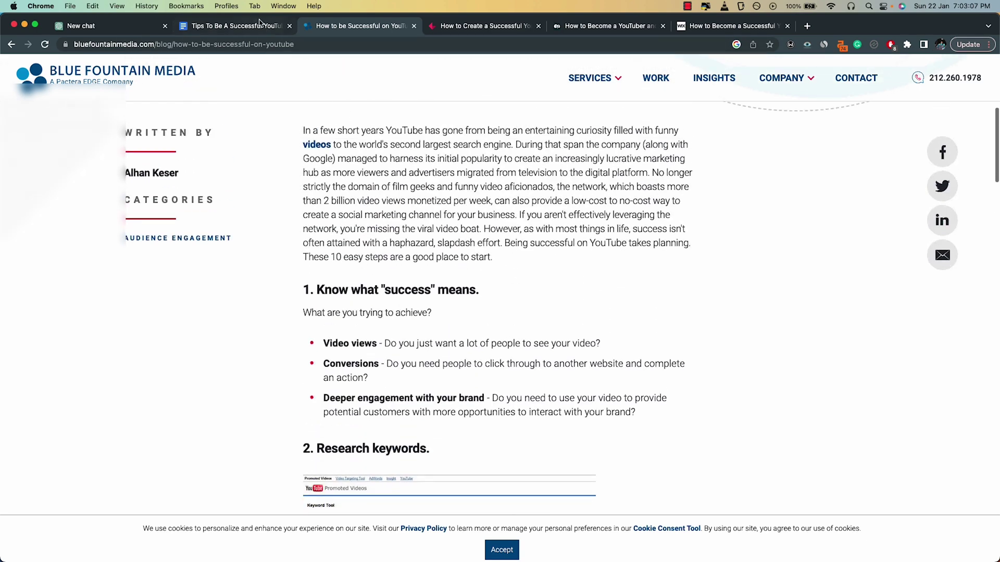
{"action": "left_click", "coordinate": [247, 30]}
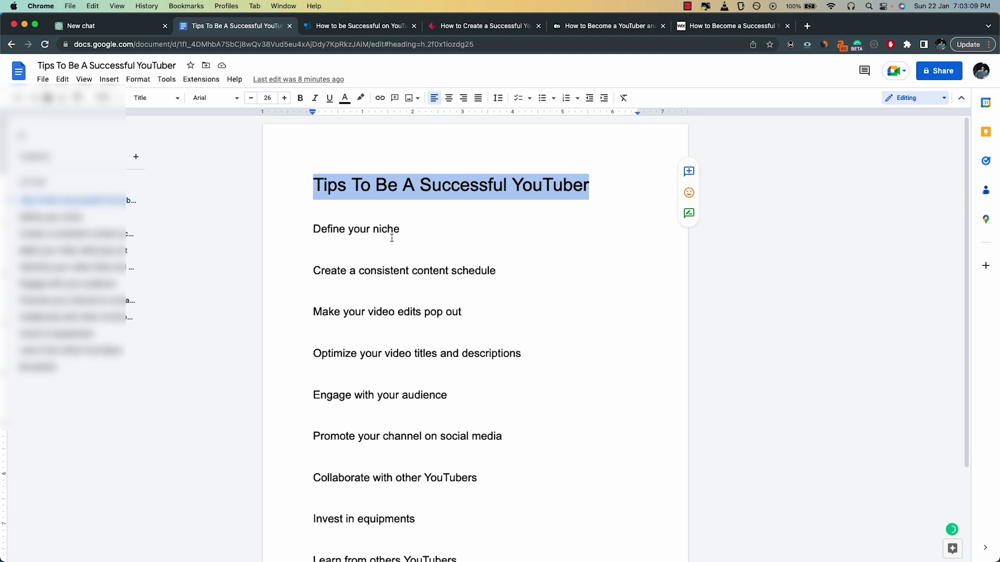
Deselect the title and scroll through the post's tip headings
{"action": "left_click", "coordinate": [518, 189]}
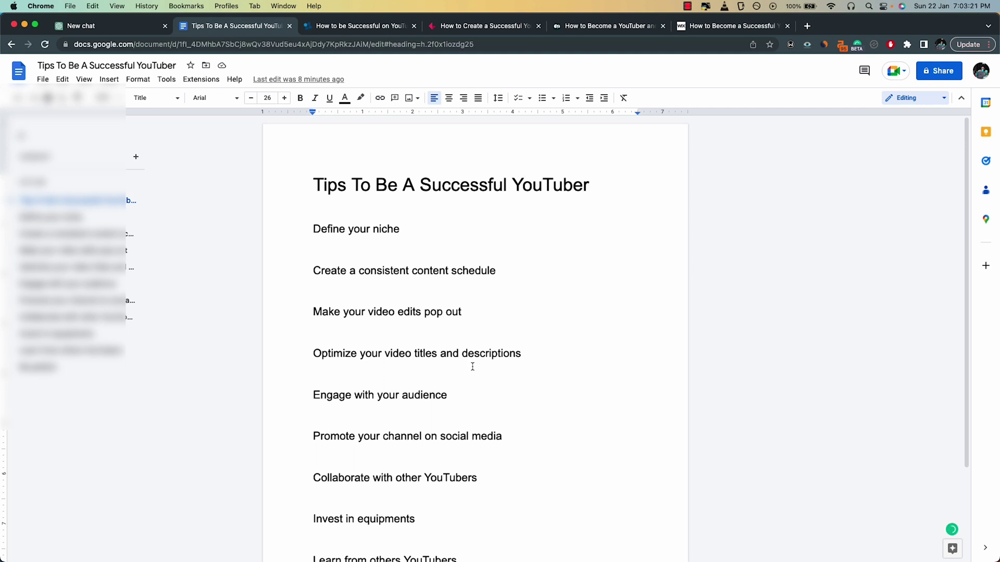
{"action": "scroll", "coordinate": [371, 440], "scroll_direction": "down", "scroll_amount": 4}
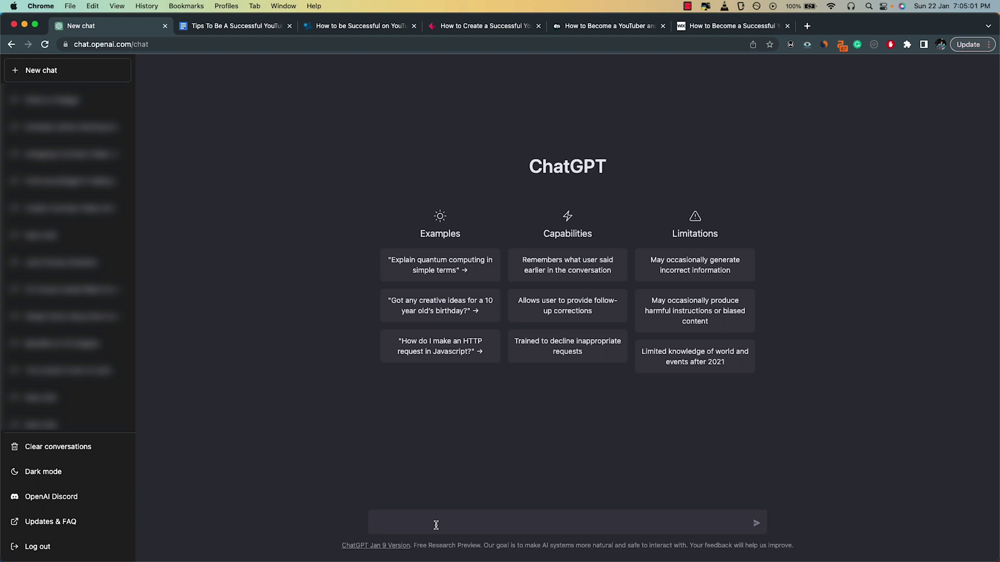
Ask ChatGPT for an introduction to the post titled 'Tips To Be A Successful YouTuber' and select the reply
{"action": "type", "text": "write an introduction for"}
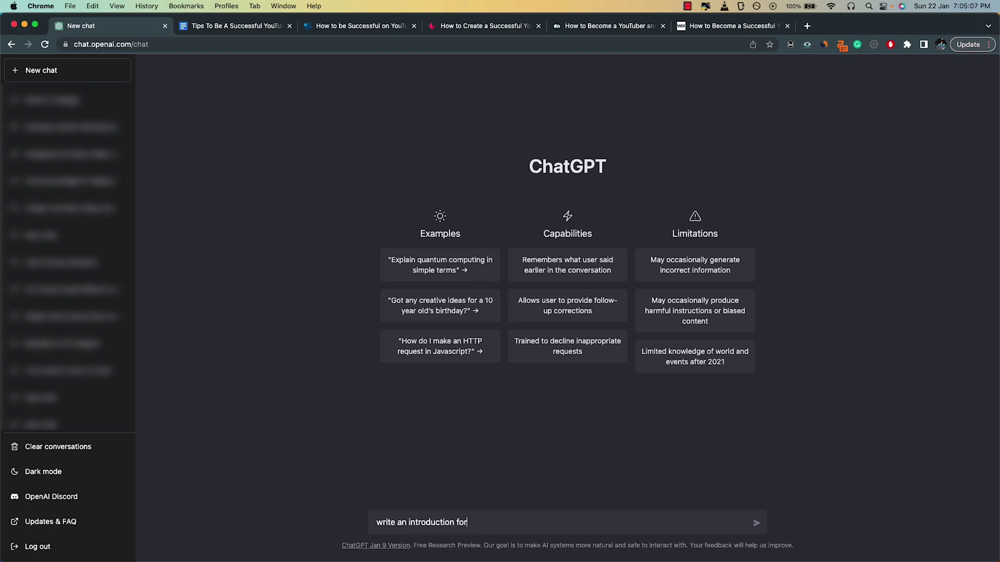
{"action": "type", "text": " a blog psost ttl"}
{"action": "key", "text": "BackSpace"}
{"action": "key", "text": "BackSpace"}
{"action": "type", "text": "itled \""}
{"action": "key", "text": "super+v"}
{"action": "key", "text": "Return"}
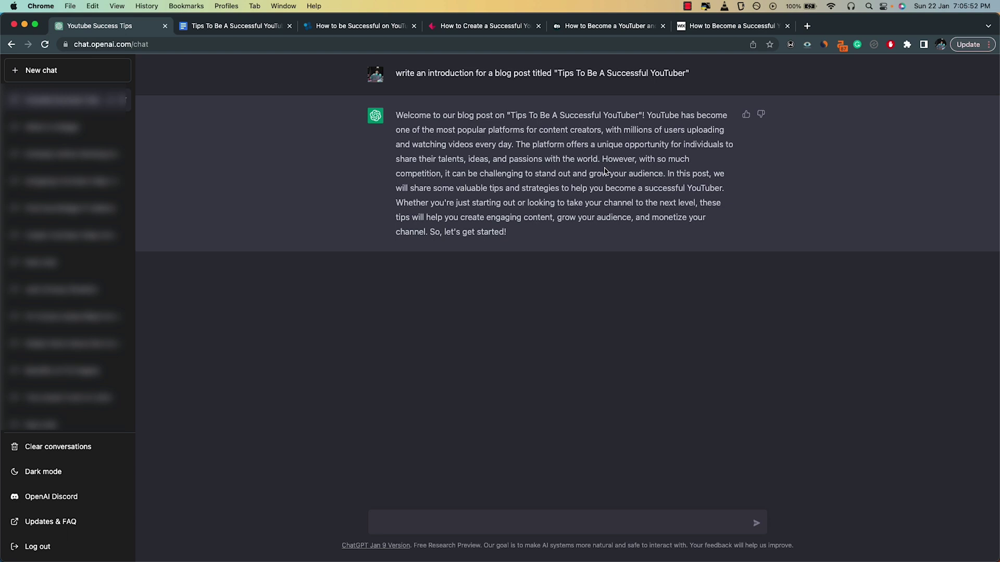
{"action": "left_click_drag", "start_coordinate": [647, 115], "coordinate": [610, 229]}
{"action": "key", "text": "super+c"}
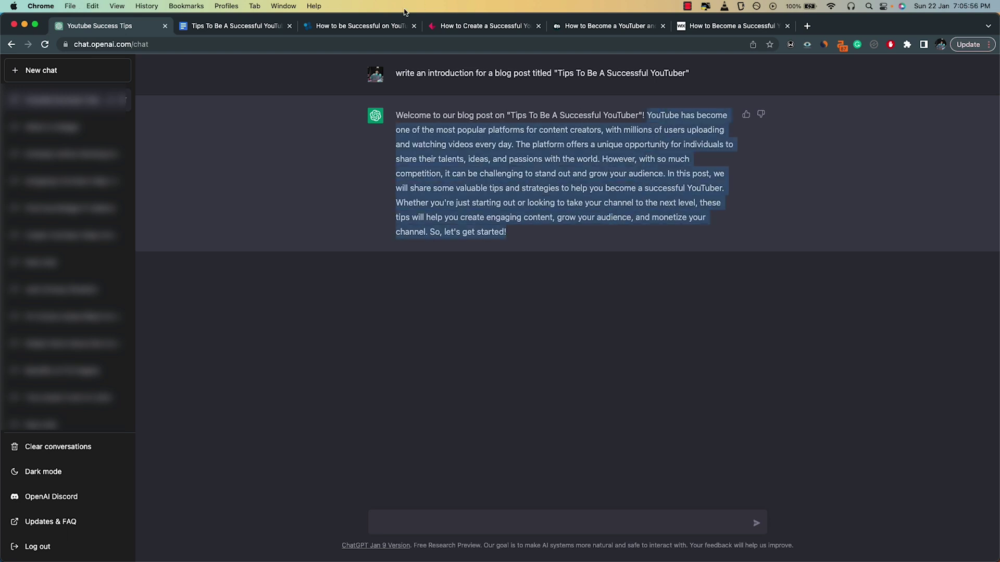
Paste the introduction as plain text below the title and split it at 'In this post'
{"action": "left_click", "coordinate": [255, 26]}
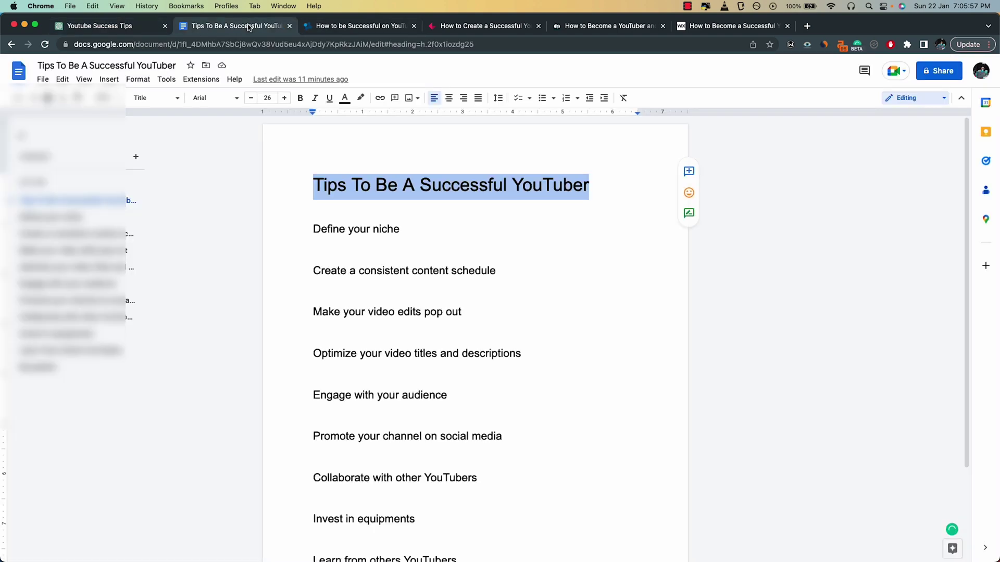
{"action": "left_click", "coordinate": [614, 196]}
{"action": "key", "text": "Return"}
{"action": "key", "text": "super+v"}
{"action": "key", "text": "super+z"}
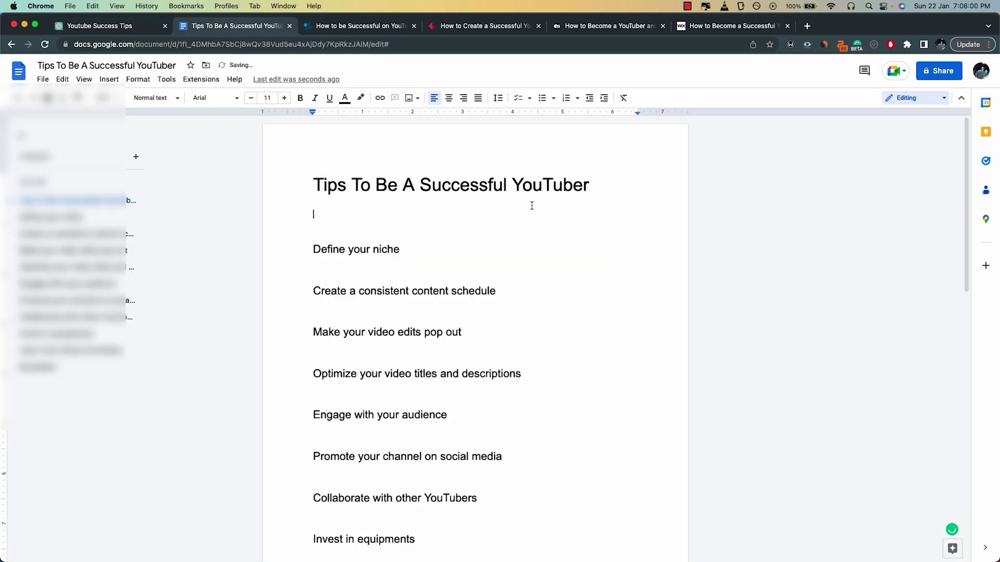
{"action": "key", "text": "super+shift+v"}
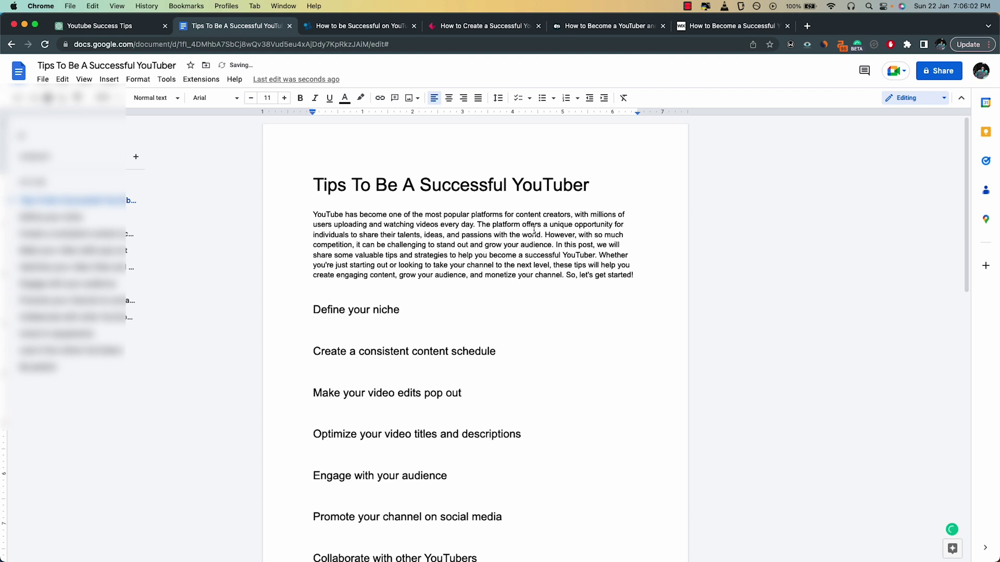
{"action": "key", "text": "Return"}
{"action": "key", "text": "Return"}
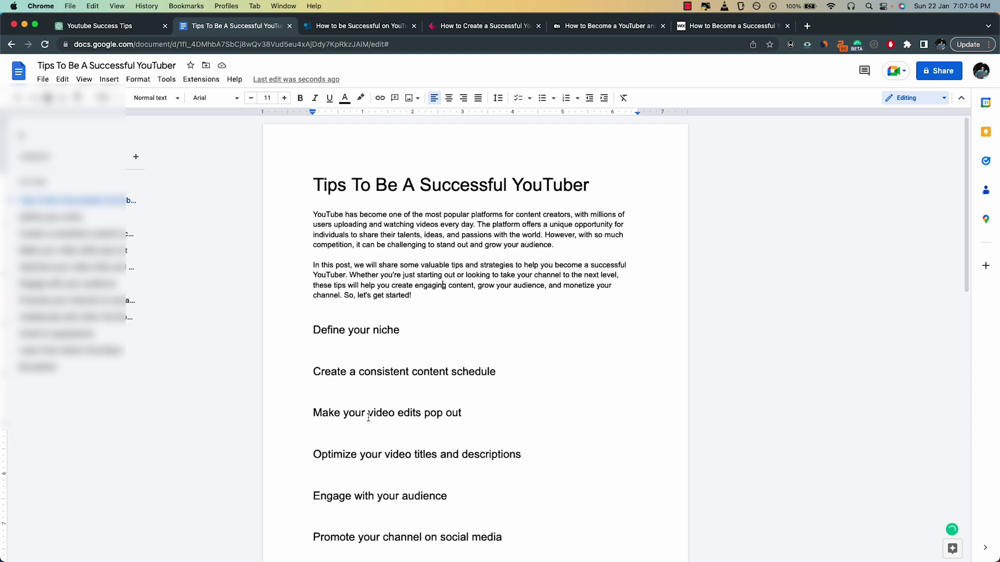
{"action": "scroll", "coordinate": [384, 332], "scroll_direction": "down", "scroll_amount": 10}
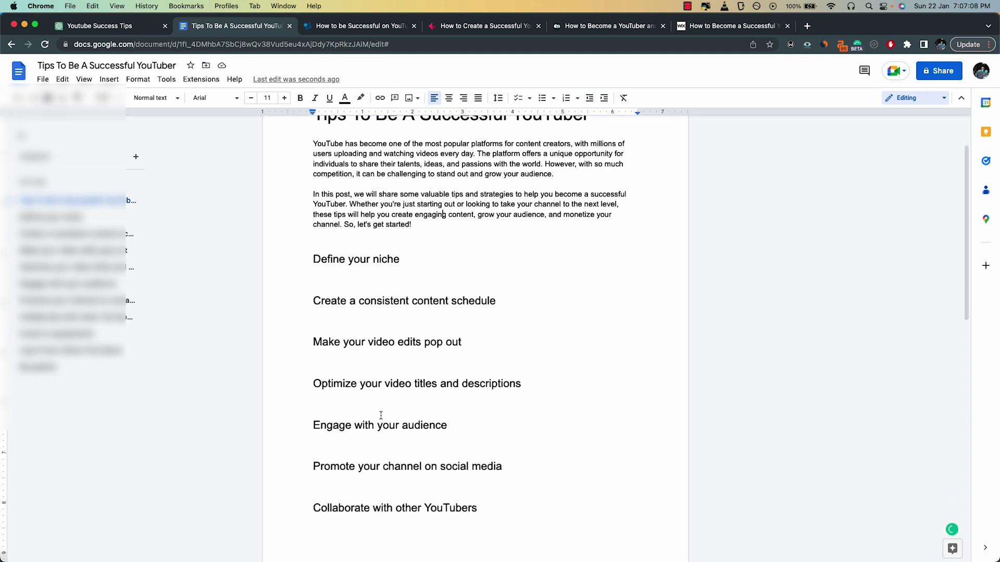
{"action": "scroll", "coordinate": [380, 414], "scroll_direction": "up", "scroll_amount": 10}
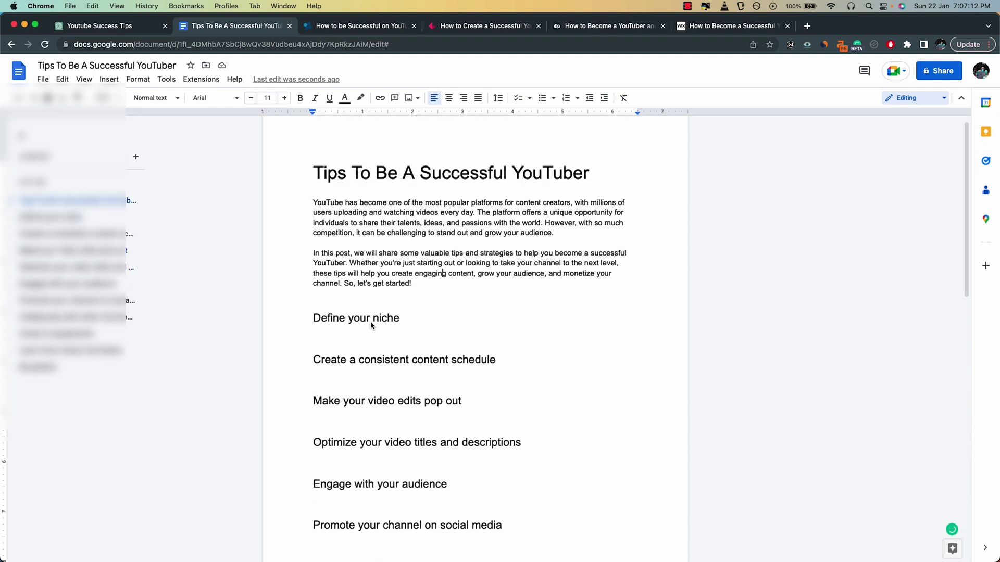
{"action": "left_click", "coordinate": [132, 33]}
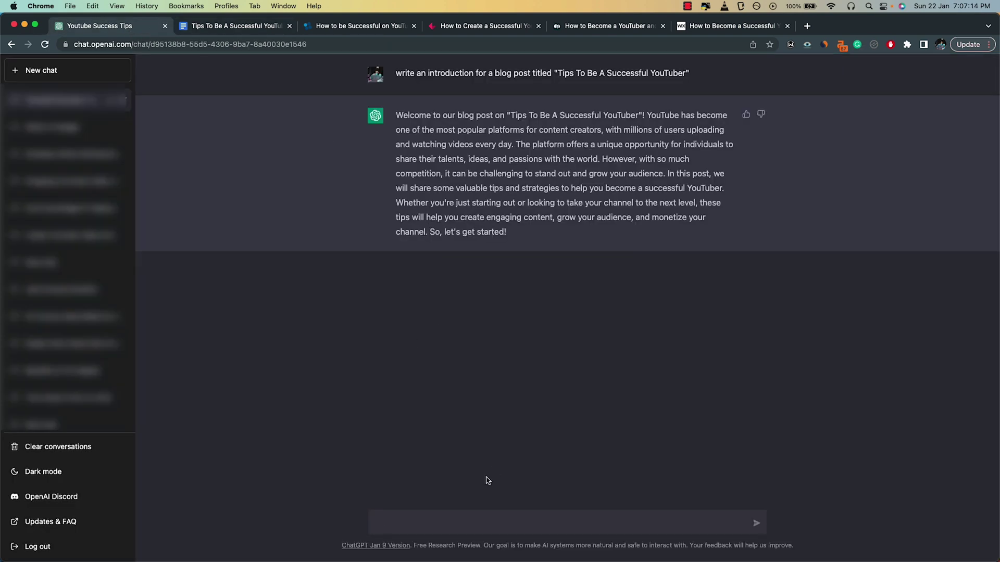
Send ChatGPT the prompt for a 'Define your niche' section of '10 tips to be a successful youtuber'
{"action": "type", "text": "Write about the topic \"Define your niche\" as a section of a blog post titled \"10 tips to be a successful youtuber\""}
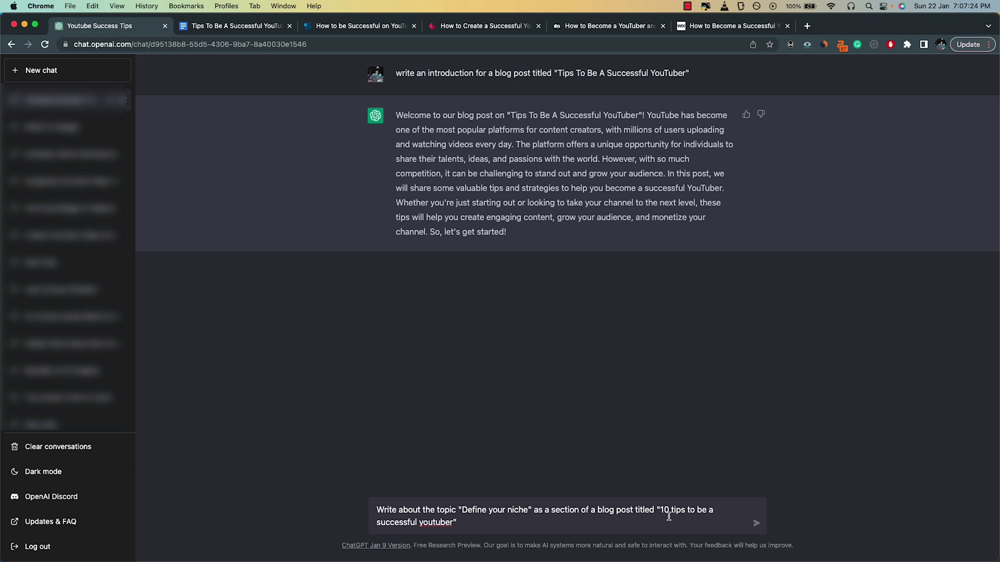
{"action": "key", "text": "Return"}
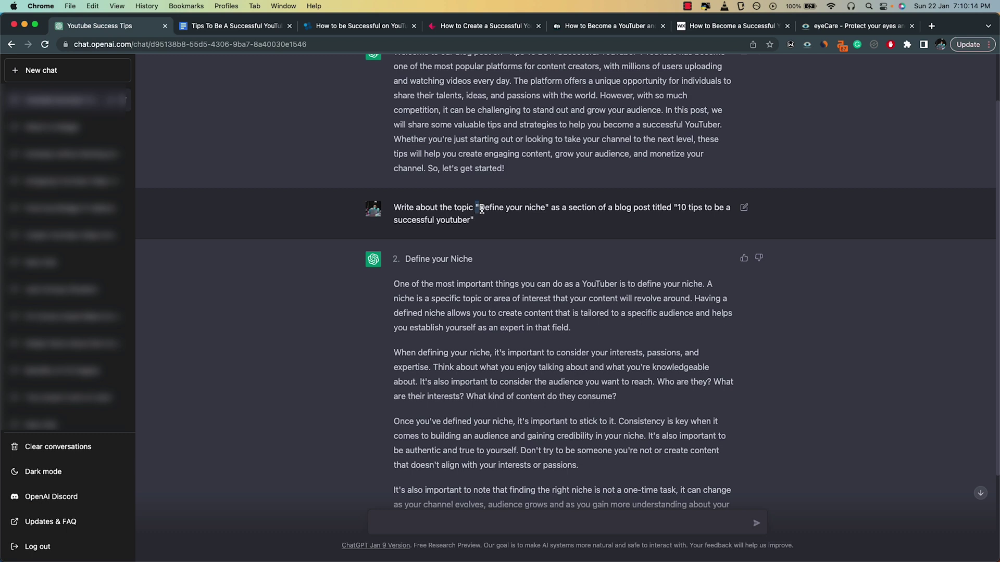
{"action": "left_click_drag", "start_coordinate": [476, 207], "coordinate": [535, 207]}
{"action": "left_click", "coordinate": [534, 209]}
{"action": "left_click_drag", "start_coordinate": [476, 207], "coordinate": [536, 208]}
{"action": "left_click", "coordinate": [537, 209]}
{"action": "left_click_drag", "start_coordinate": [676, 208], "coordinate": [694, 215]}
Select the five body paragraphs of ChatGPT's 'Define your Niche' reply for copying
{"action": "scroll", "coordinate": [591, 262], "scroll_direction": "down", "scroll_amount": 5}
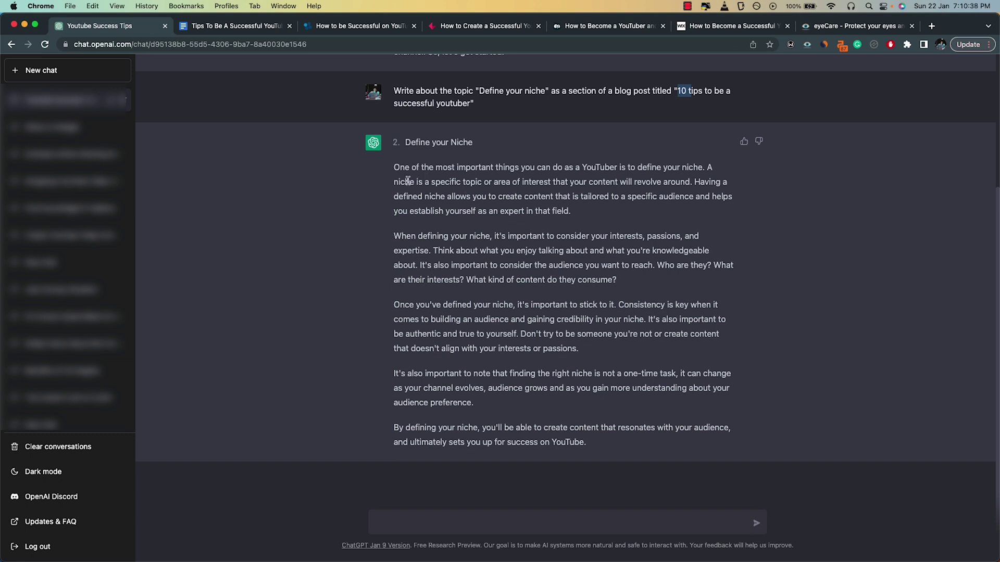
{"action": "left_click_drag", "start_coordinate": [406, 142], "coordinate": [471, 142]}
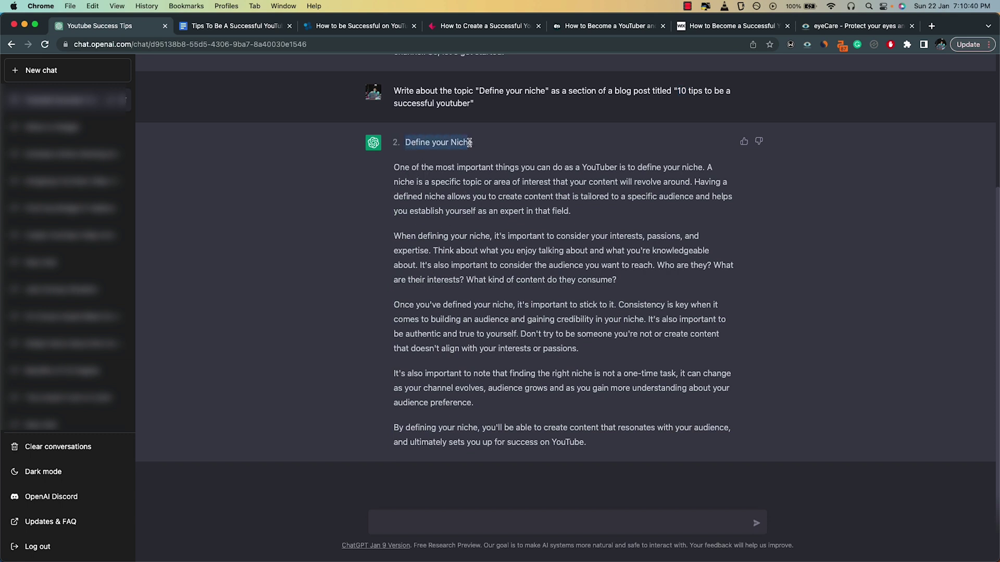
{"action": "left_click", "coordinate": [410, 167]}
{"action": "left_click_drag", "start_coordinate": [393, 168], "coordinate": [607, 443]}
{"action": "key", "text": "cmd+c"}
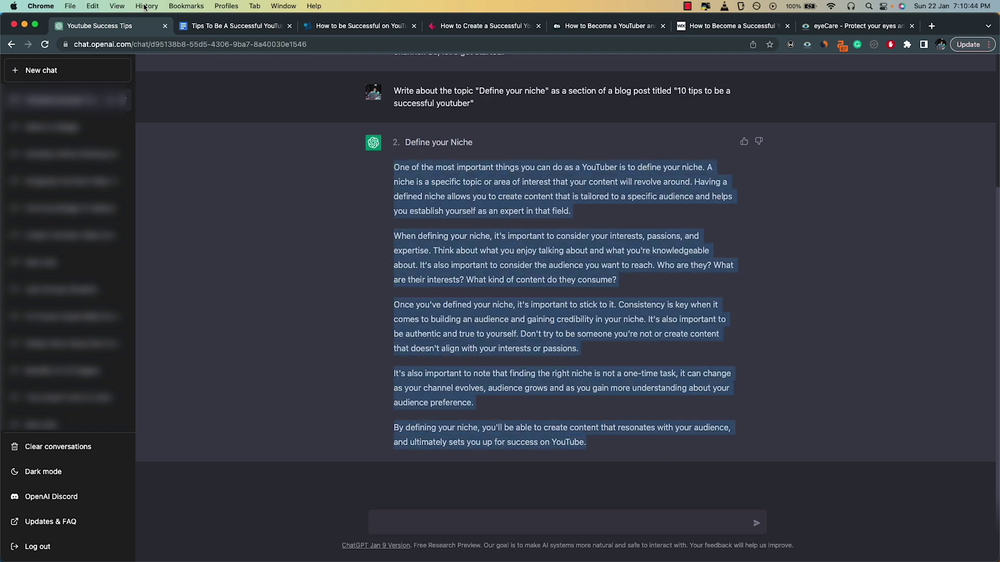
Paste the five niche paragraphs as plain text beneath the 'Define your niche' heading
{"action": "left_click", "coordinate": [205, 25]}
{"action": "left_click", "coordinate": [408, 316]}
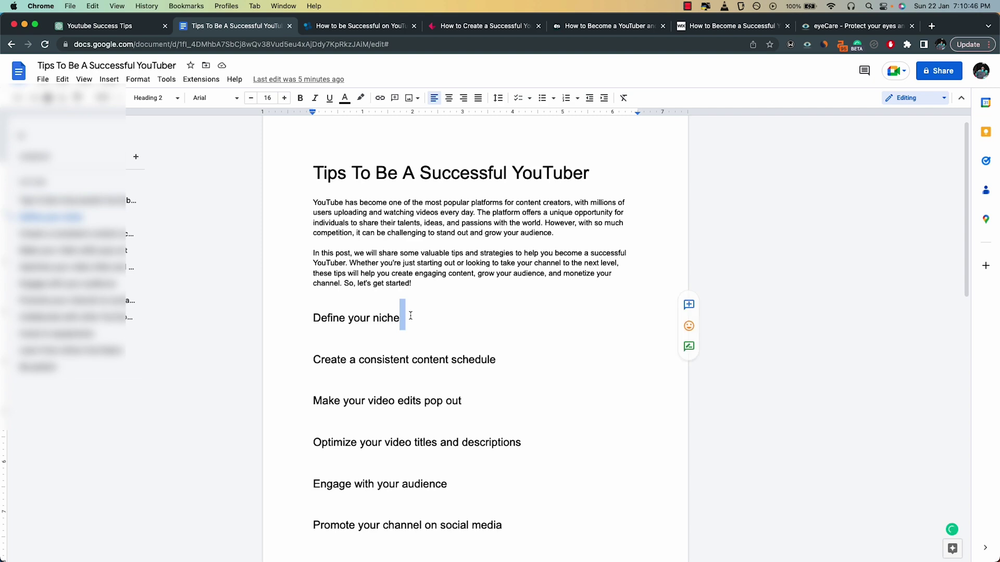
{"action": "key", "text": "Return"}
{"action": "key", "text": "cmd+v"}
{"action": "key", "text": "cmd+z"}
{"action": "key", "text": "cmd+shift+v"}
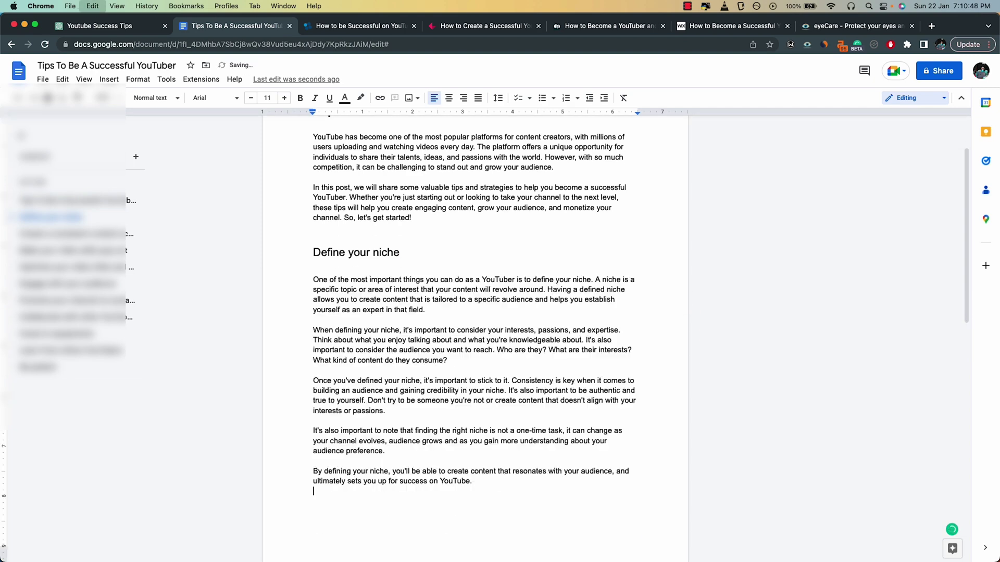
{"action": "scroll", "coordinate": [273, 308], "scroll_direction": "down", "scroll_amount": 4}
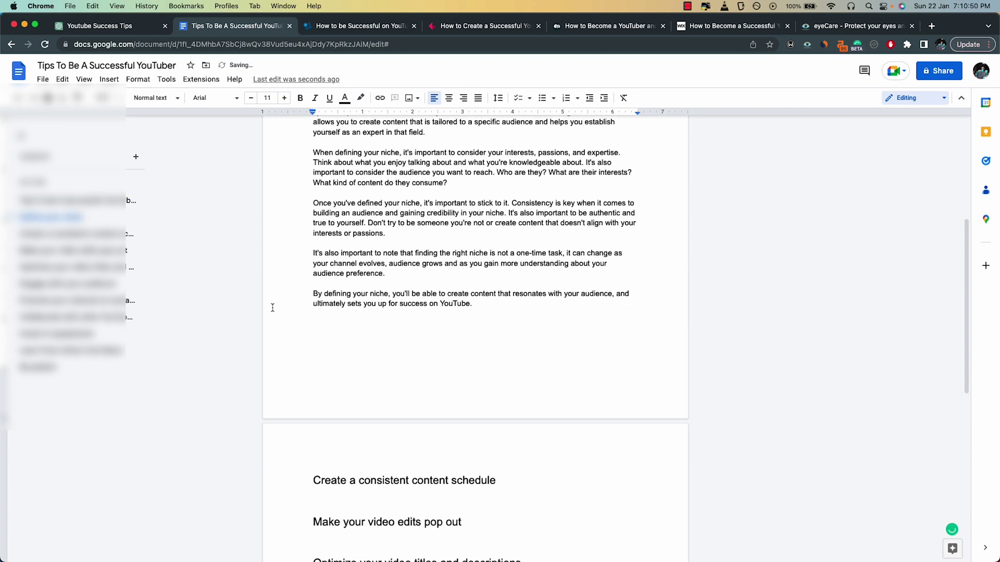
{"action": "scroll", "coordinate": [272, 308], "scroll_direction": "up", "scroll_amount": 5}
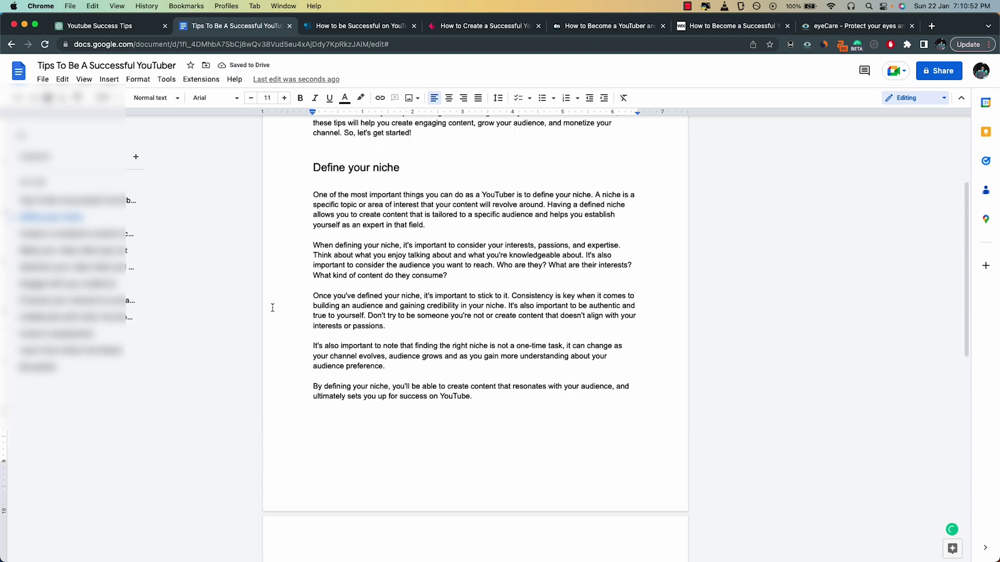
{"action": "scroll", "coordinate": [431, 347], "scroll_direction": "up", "scroll_amount": 2}
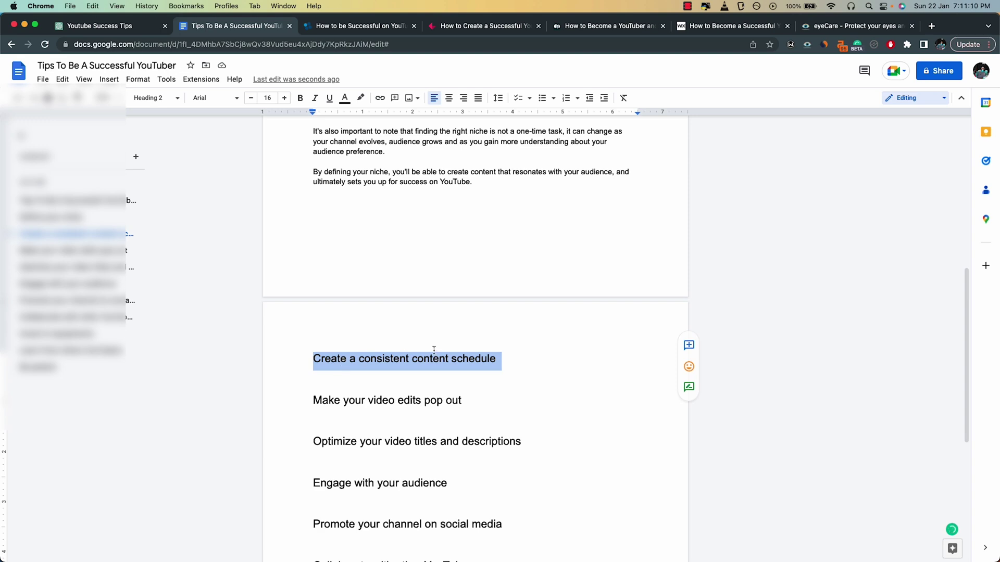
Edit the prompt, replacing 'Define your niche' with 'Create a consistent content schedule', and resubmit
{"action": "left_click", "coordinate": [149, 27]}
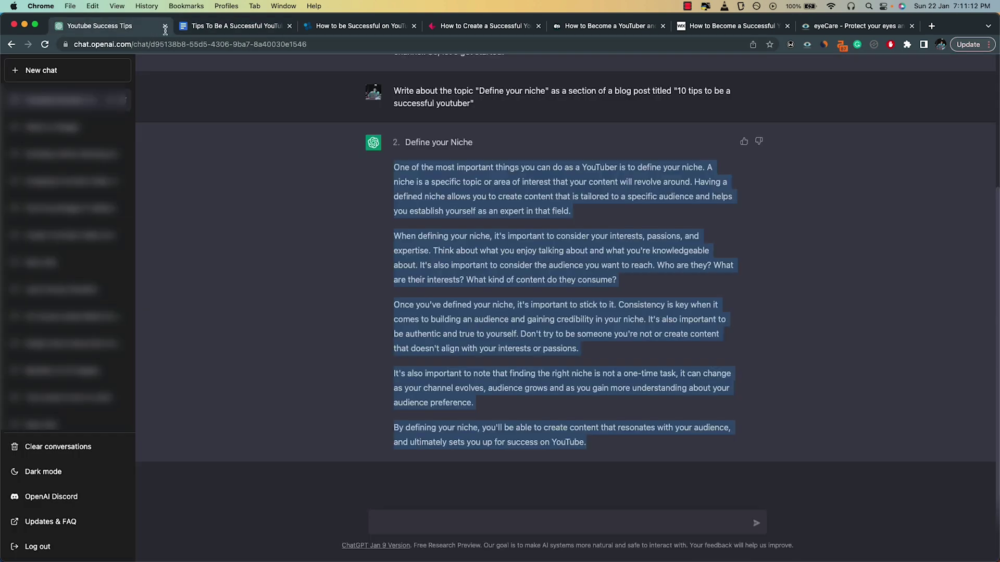
{"action": "scroll", "coordinate": [649, 377], "scroll_direction": "up", "scroll_amount": 3}
{"action": "scroll", "coordinate": [648, 377], "scroll_direction": "up", "scroll_amount": 2}
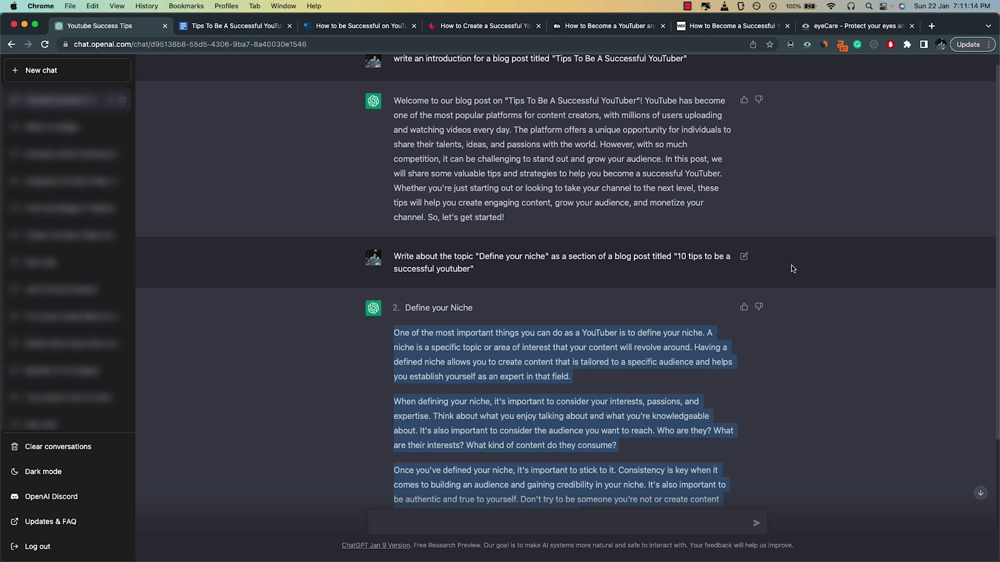
{"action": "left_click", "coordinate": [745, 257]}
{"action": "left_click", "coordinate": [461, 254]}
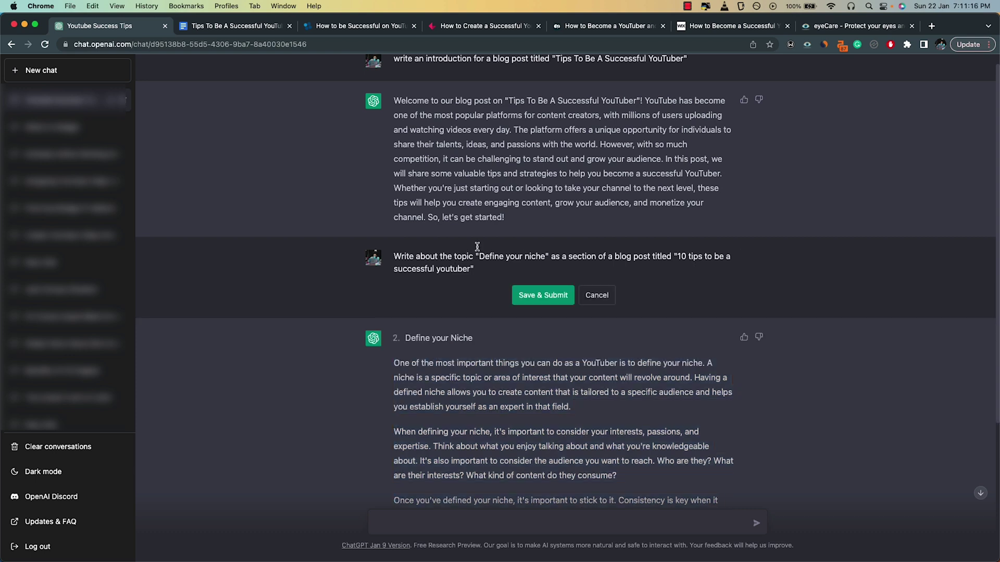
{"action": "left_click_drag", "start_coordinate": [479, 256], "coordinate": [548, 256]}
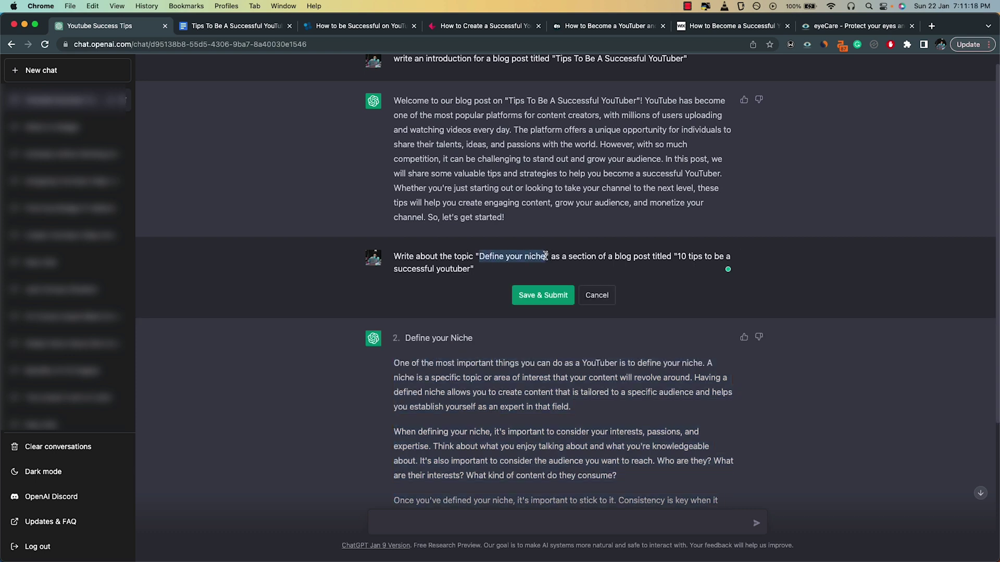
{"action": "key", "text": "BackSpace"}
{"action": "type", "text": "Create a consistent content schedule"}
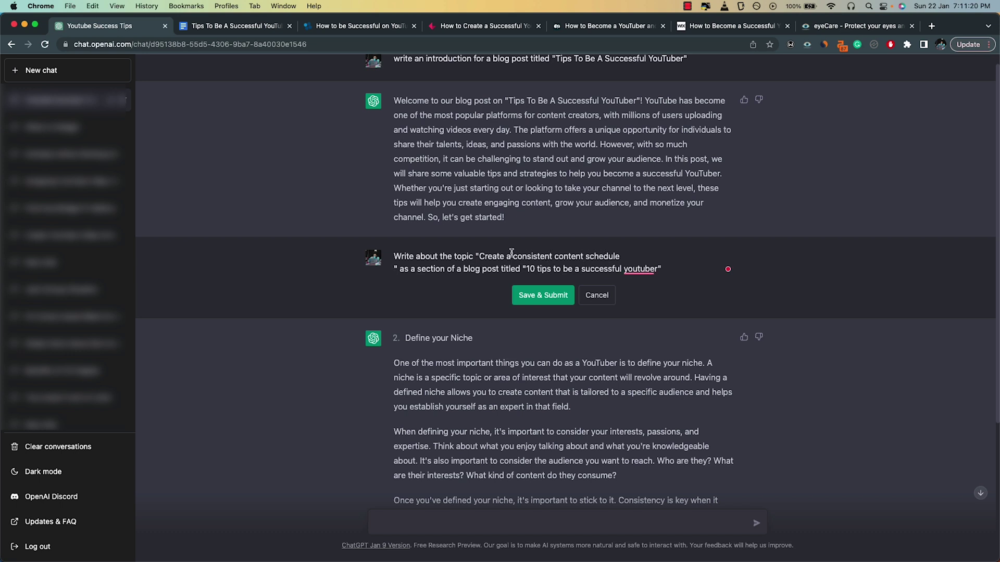
{"action": "key", "text": "BackSpace"}
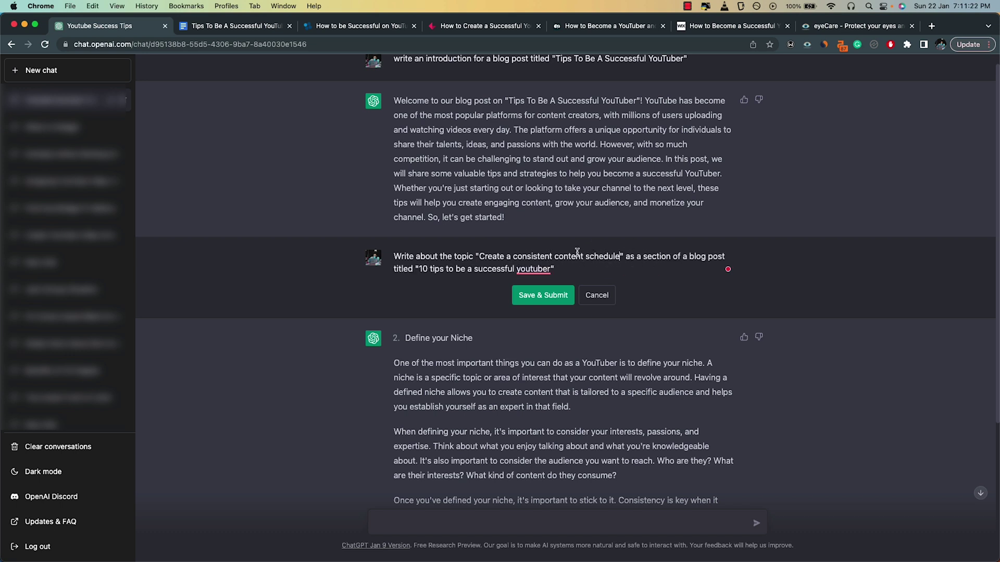
{"action": "left_click", "coordinate": [549, 301]}
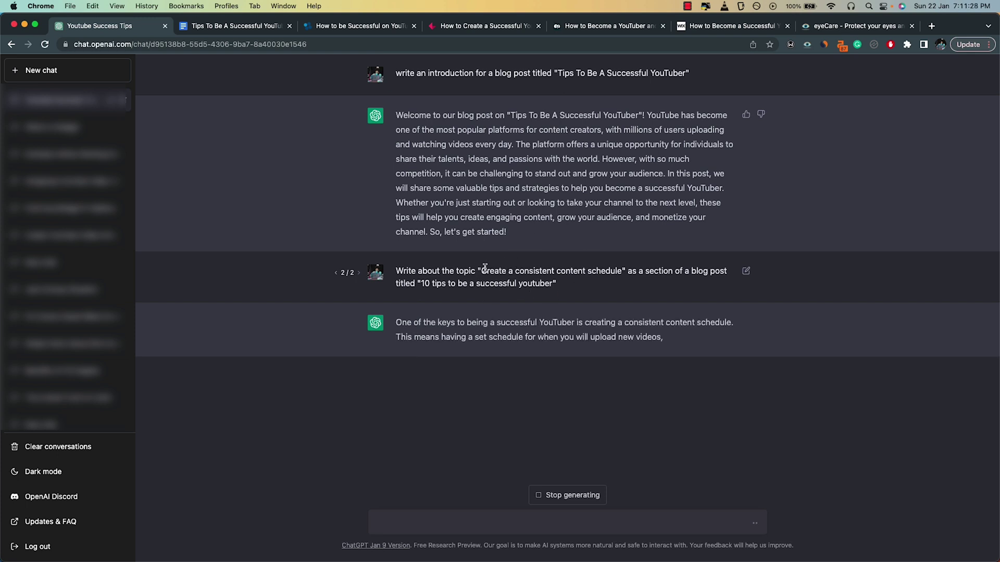
Read through the new content schedule section with its three reasons and five scheduling tips
{"action": "left_click_drag", "start_coordinate": [481, 270], "coordinate": [533, 269]}
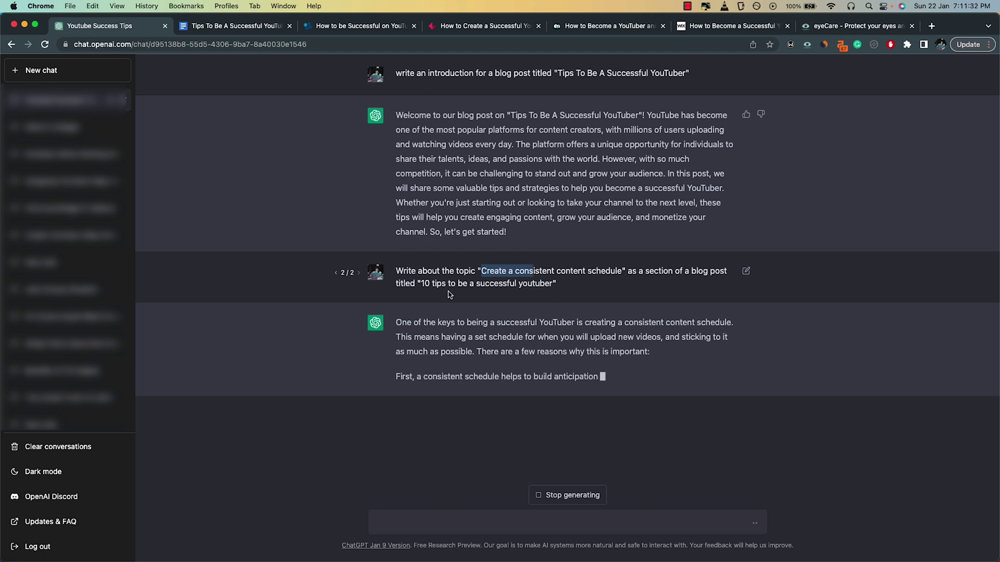
{"action": "left_click", "coordinate": [535, 293]}
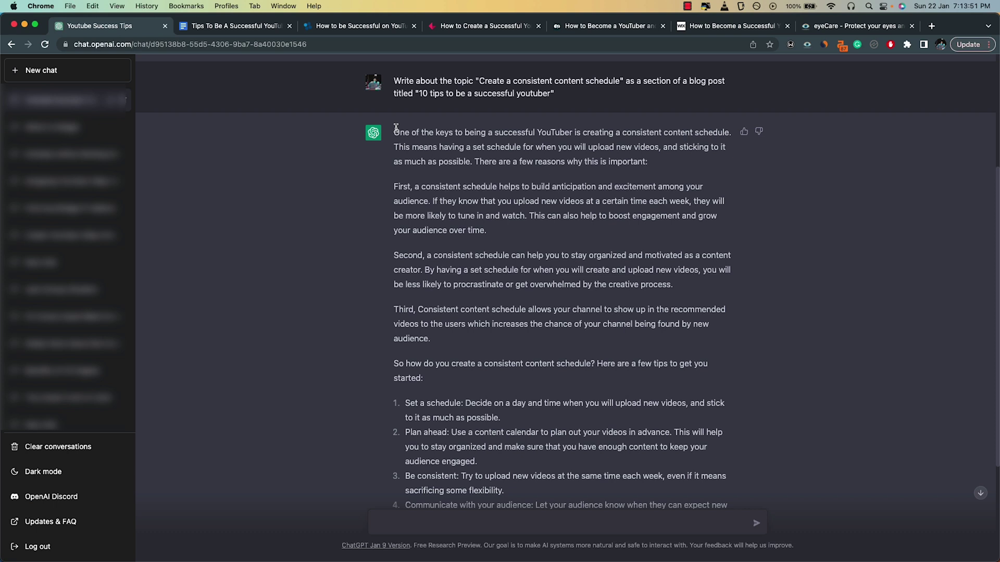
{"action": "scroll", "coordinate": [449, 184], "scroll_direction": "down", "scroll_amount": 2}
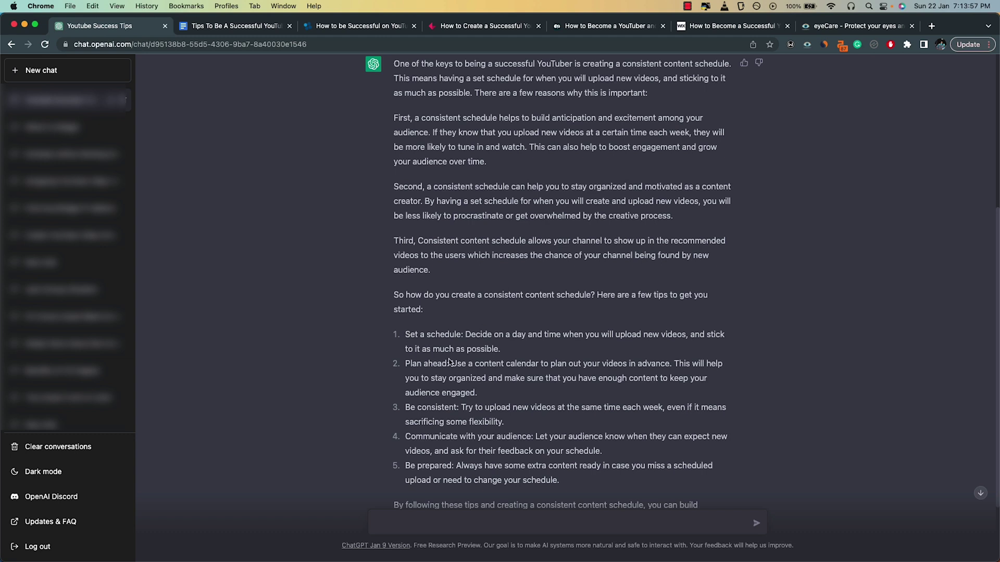
{"action": "scroll", "coordinate": [459, 404], "scroll_direction": "down", "scroll_amount": 2}
{"action": "scroll", "coordinate": [459, 404], "scroll_direction": "down", "scroll_amount": 1}
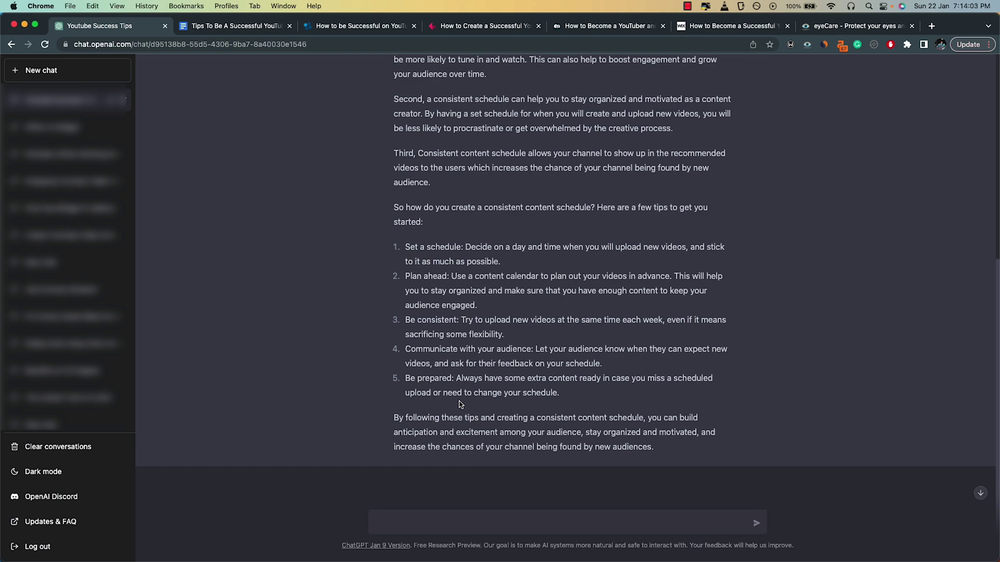
{"action": "scroll", "coordinate": [459, 404], "scroll_direction": "up", "scroll_amount": 4}
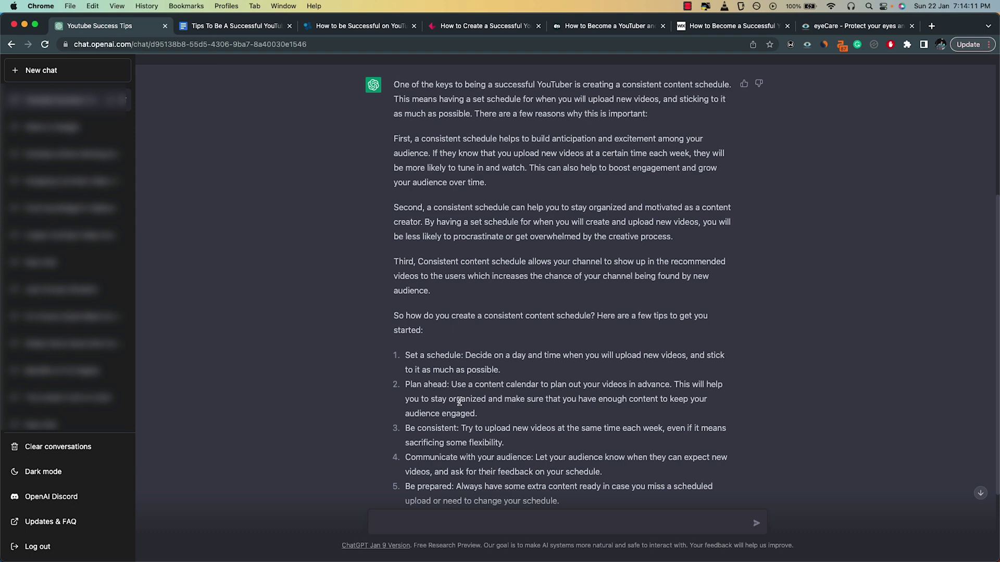
{"action": "scroll", "coordinate": [459, 401], "scroll_direction": "up", "scroll_amount": 4}
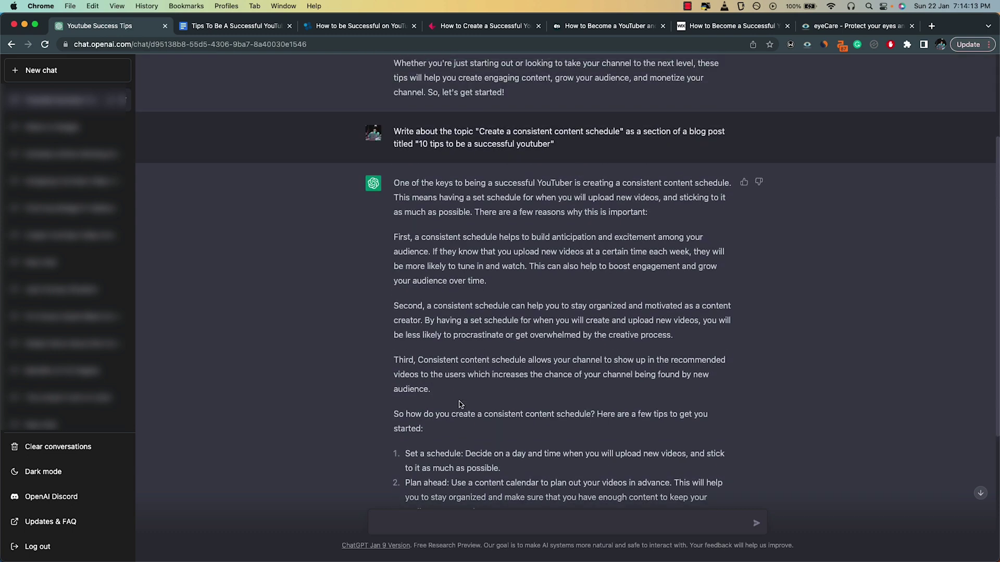
Paste the copied content-schedule reply as plain text on a new line below its heading
{"action": "scroll", "coordinate": [395, 186], "scroll_direction": "down", "scroll_amount": 7}
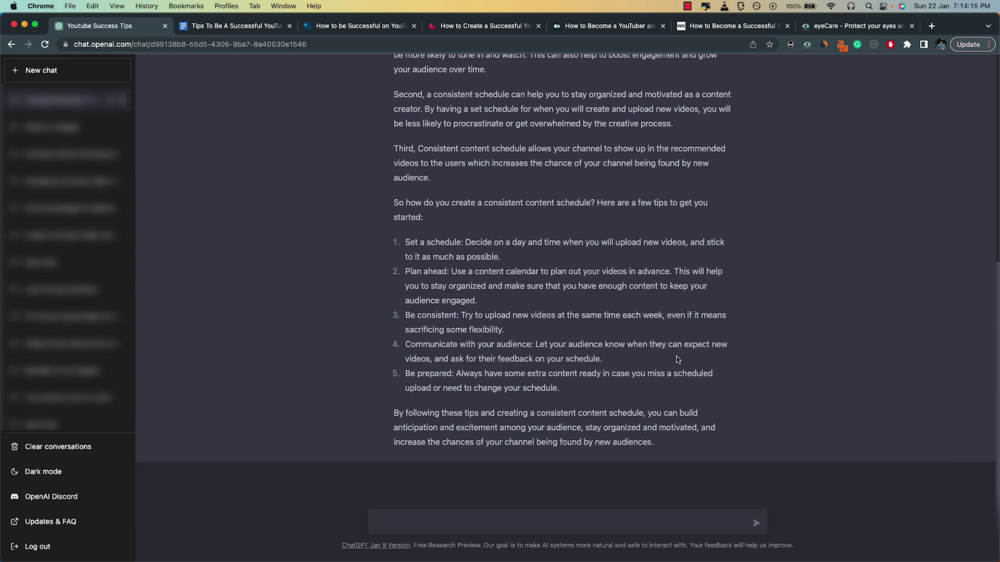
{"action": "left_click", "coordinate": [665, 442], "text": "shift"}
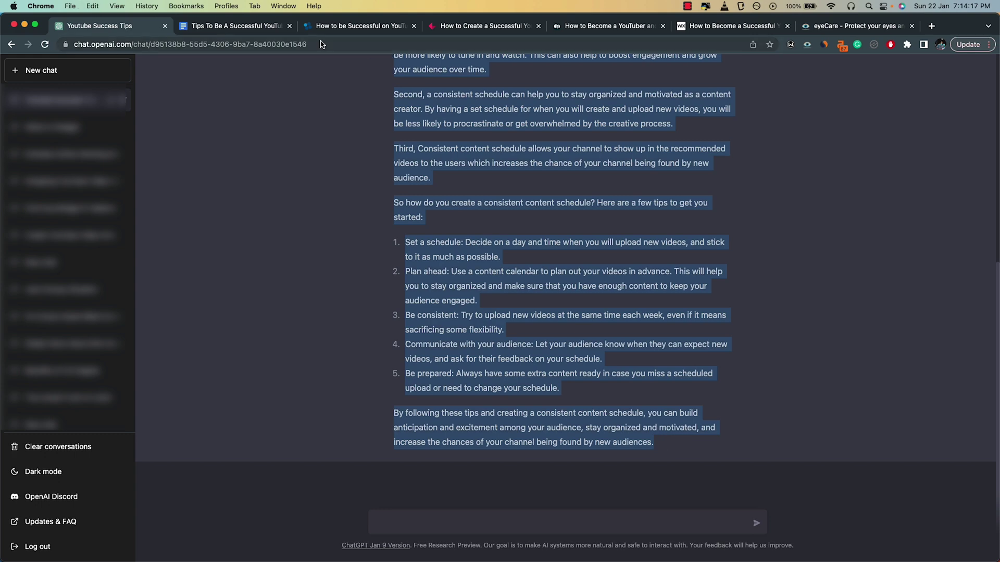
{"action": "left_click", "coordinate": [266, 28]}
{"action": "left_click", "coordinate": [520, 366]}
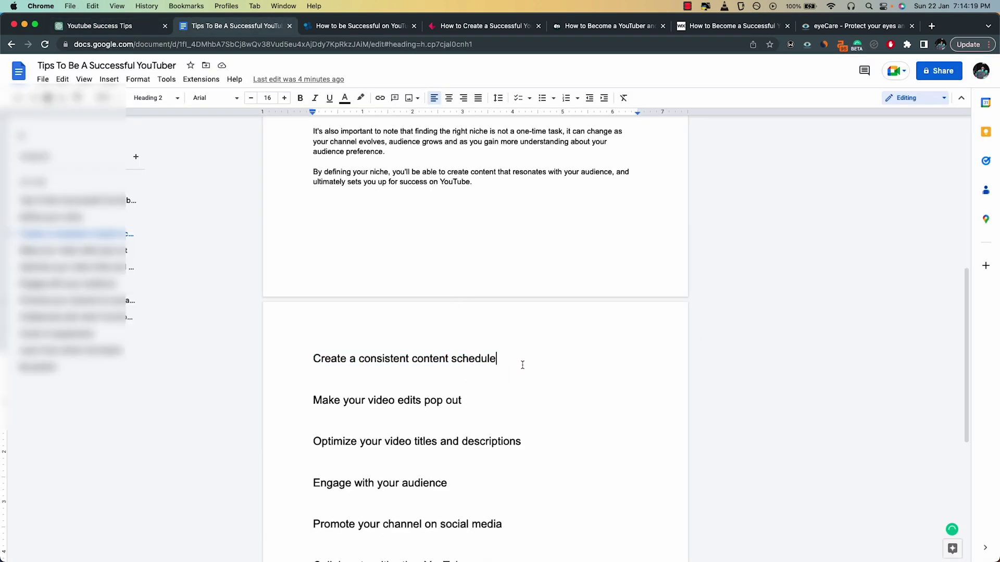
{"action": "key", "text": "Return"}
{"action": "key", "text": "super+v"}
{"action": "key", "text": "super+z"}
{"action": "key", "text": "super+shift+v"}
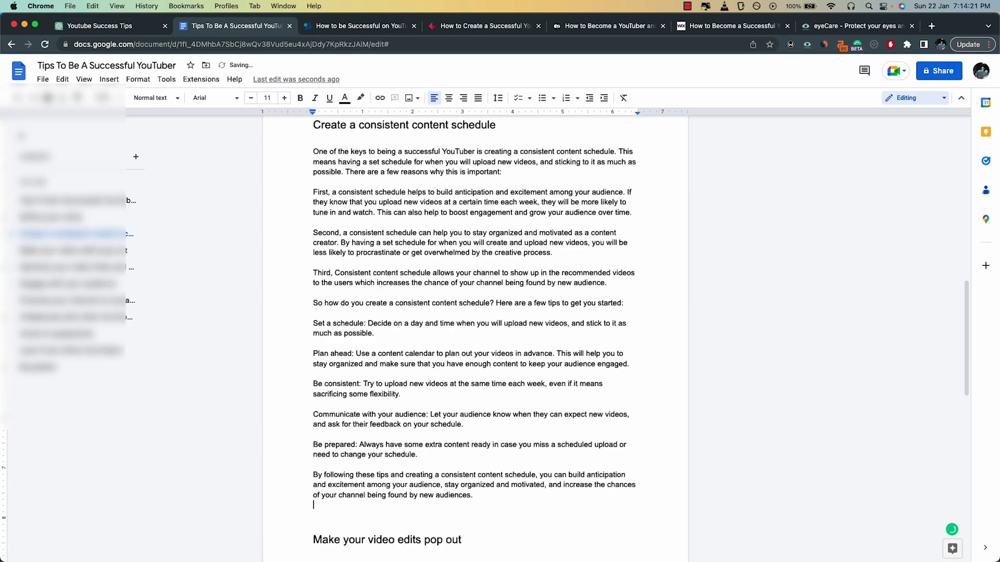
{"action": "scroll", "coordinate": [513, 361], "scroll_direction": "up", "scroll_amount": 2}
{"action": "scroll", "coordinate": [470, 306], "scroll_direction": "down", "scroll_amount": 3}
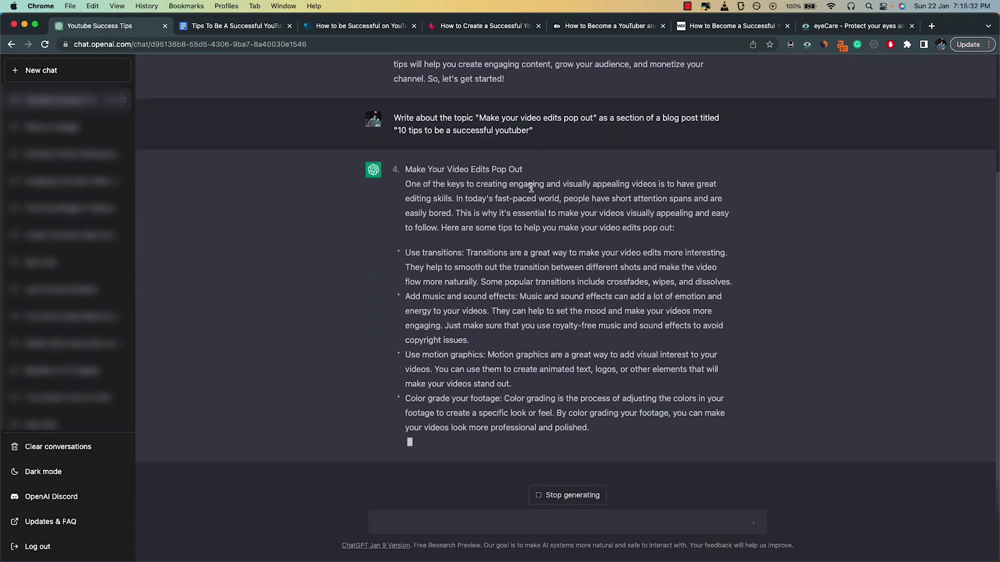
Submit the edited prompt for the 'Make Your Video Edits Pop Out' section and select ChatGPT's reply
{"action": "scroll", "coordinate": [405, 265], "scroll_direction": "up", "scroll_amount": 3}
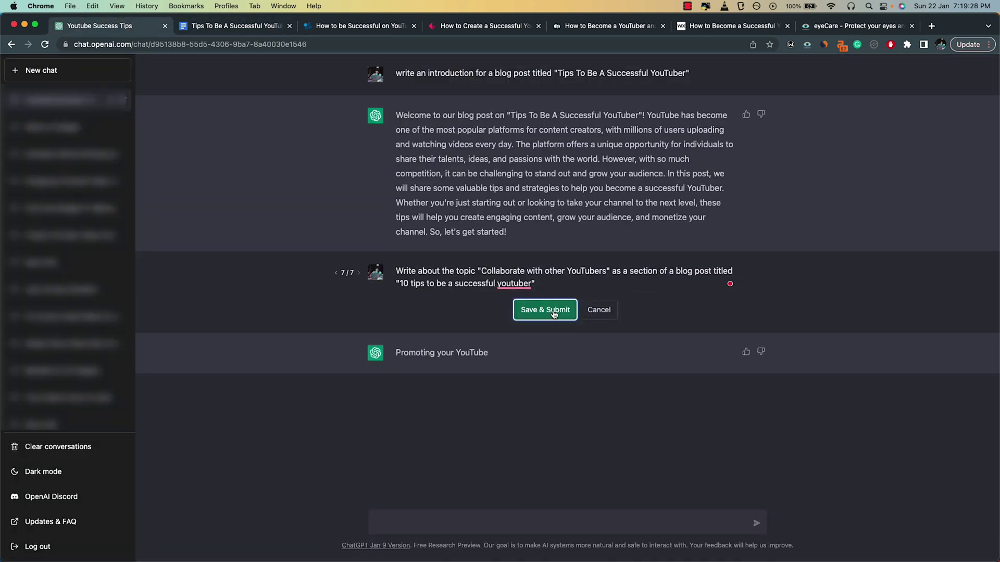
{"action": "left_click", "coordinate": [553, 310]}
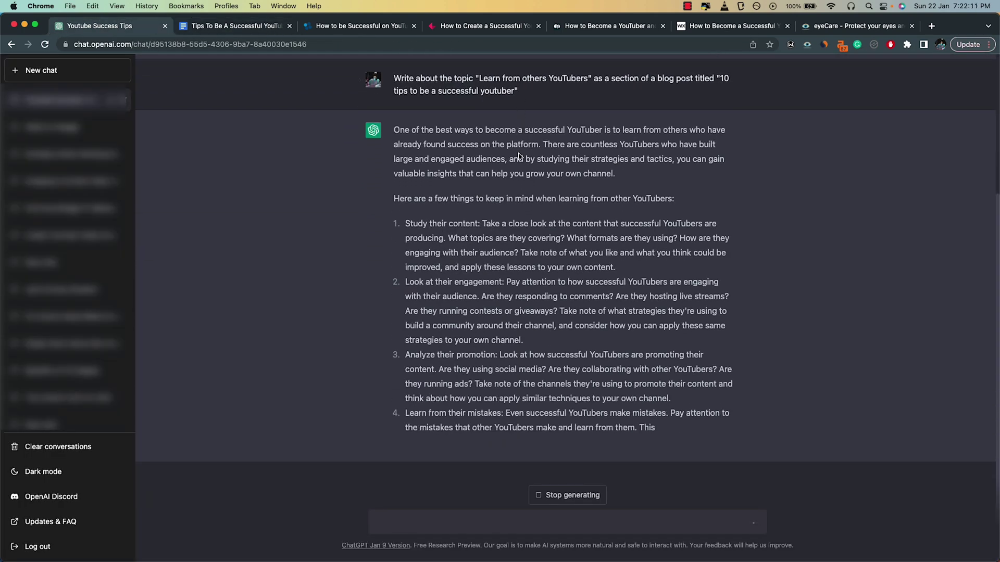
{"action": "left_click_drag", "start_coordinate": [393, 75], "coordinate": [654, 444]}
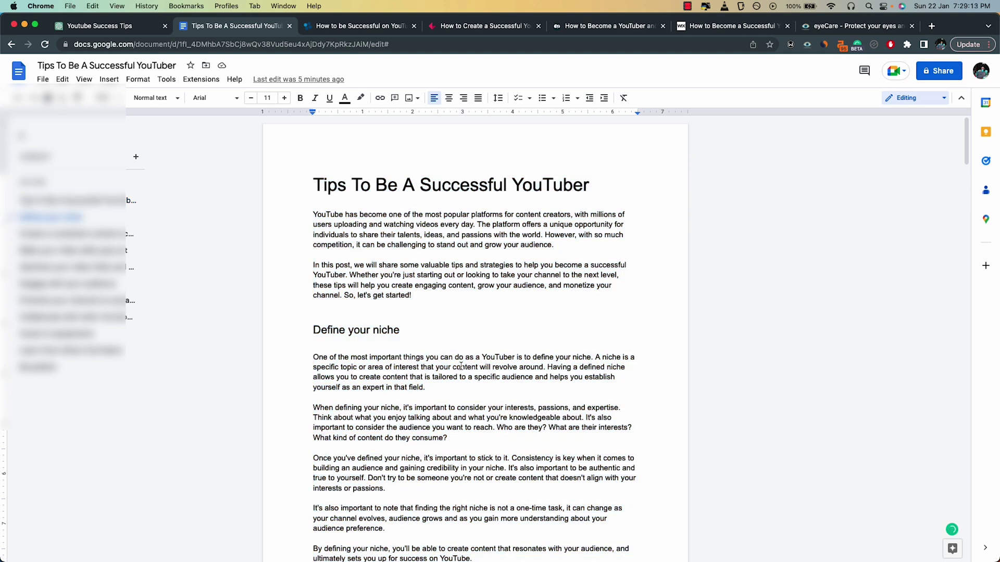
{"action": "scroll", "coordinate": [465, 364], "scroll_direction": "down", "scroll_amount": 5}
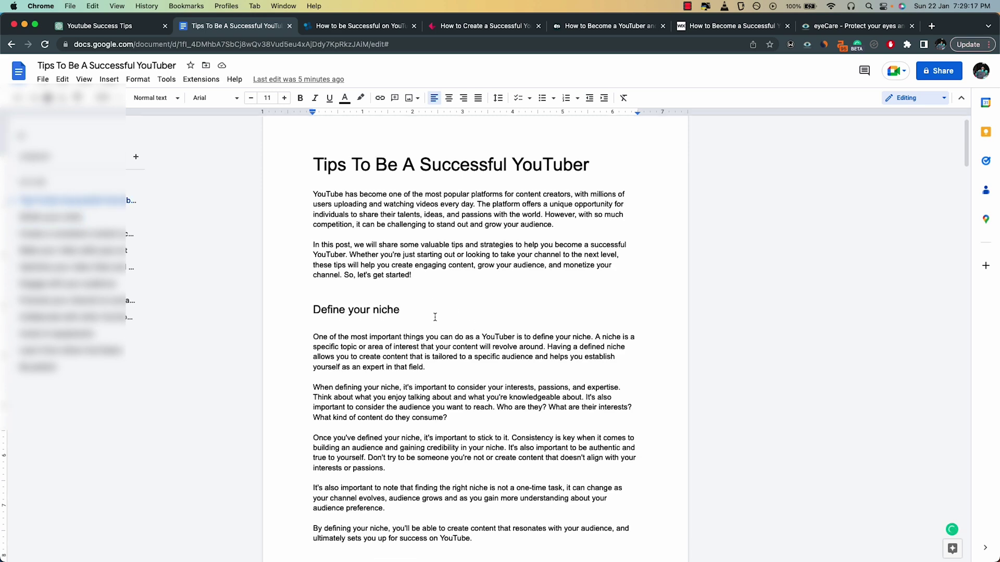
{"action": "scroll", "coordinate": [382, 338], "scroll_direction": "down", "scroll_amount": 1}
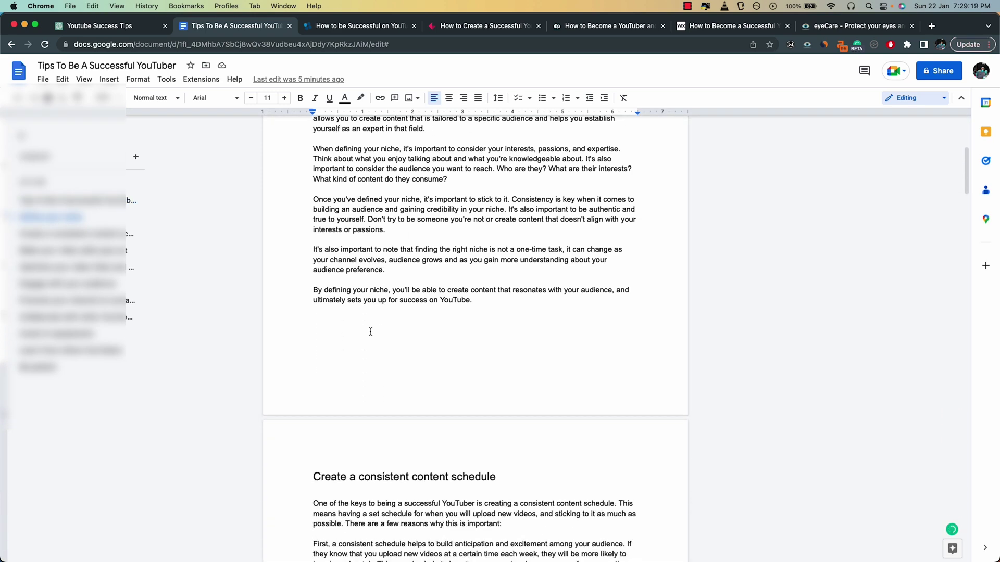
{"action": "left_click", "coordinate": [359, 475]}
{"action": "scroll", "coordinate": [400, 399], "scroll_direction": "down", "scroll_amount": 3}
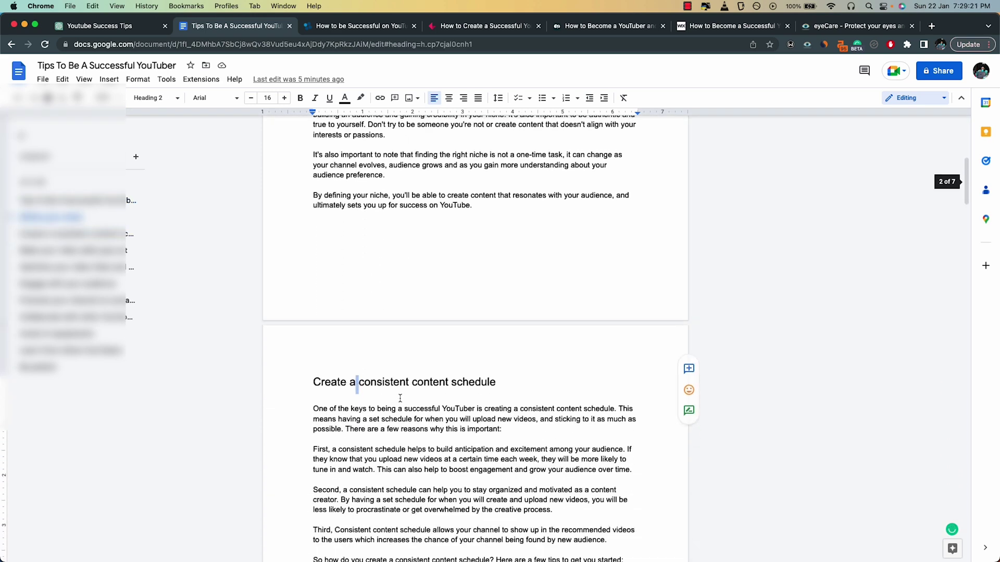
{"action": "left_click", "coordinate": [411, 382]}
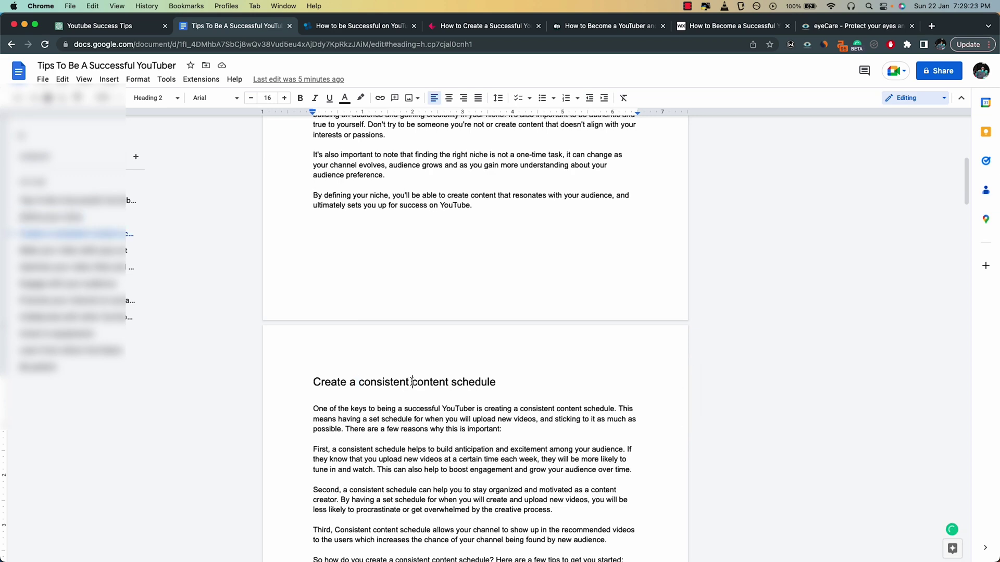
{"action": "scroll", "coordinate": [412, 382], "scroll_direction": "down", "scroll_amount": 4}
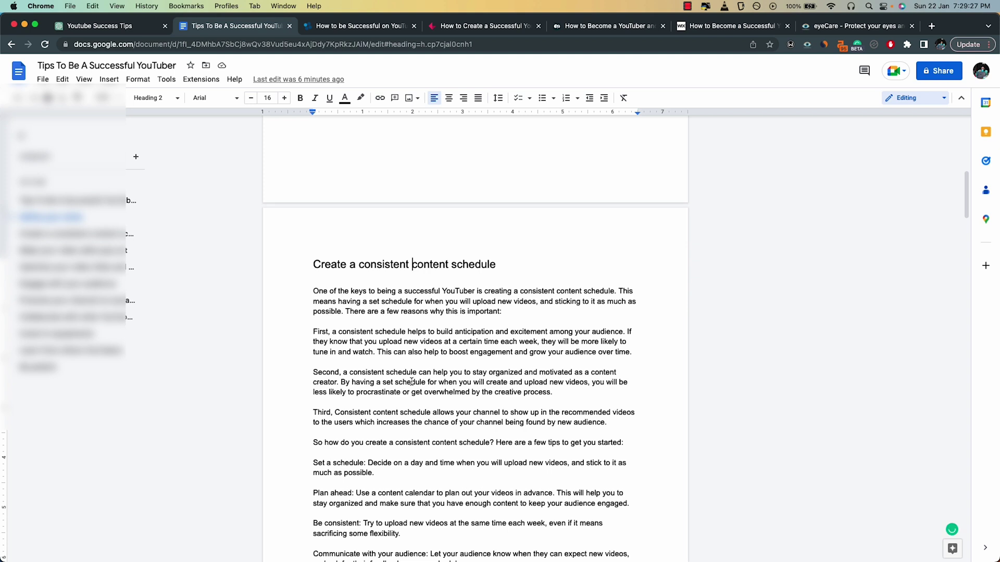
{"action": "left_click_drag", "start_coordinate": [395, 325], "coordinate": [422, 343]}
{"action": "left_click", "coordinate": [424, 345]}
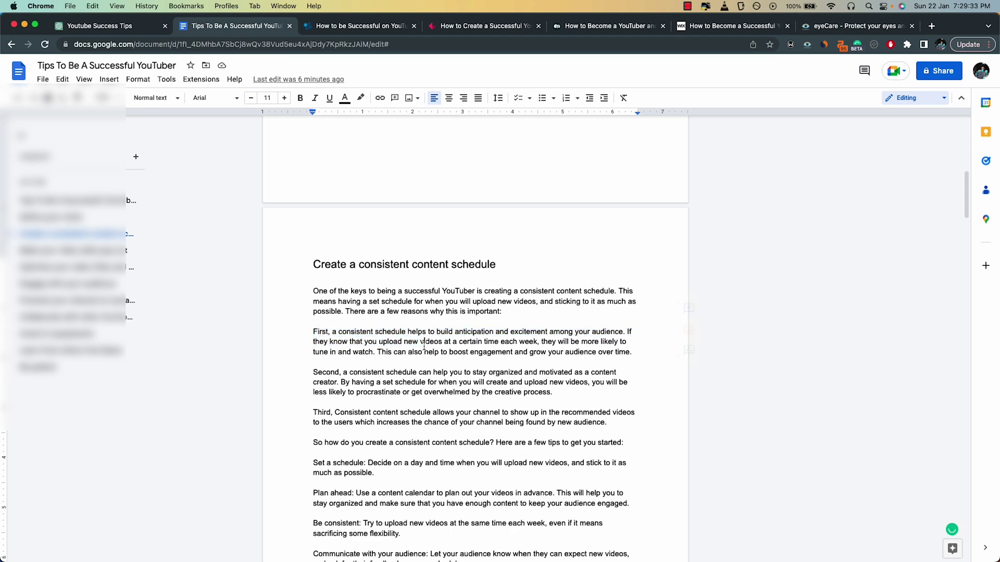
{"action": "scroll", "coordinate": [423, 345], "scroll_direction": "down", "scroll_amount": 3}
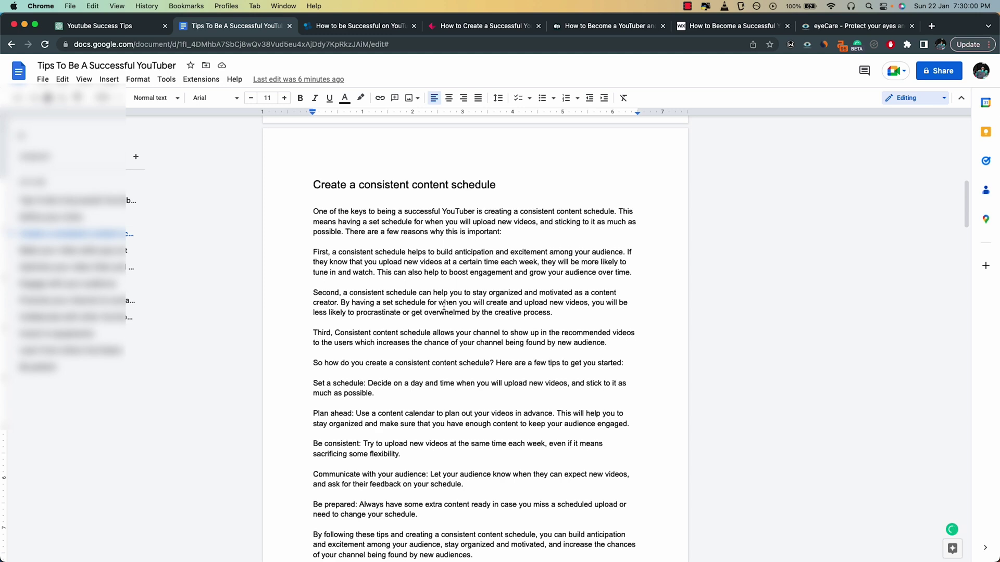
{"action": "scroll", "coordinate": [443, 307], "scroll_direction": "down", "scroll_amount": 10}
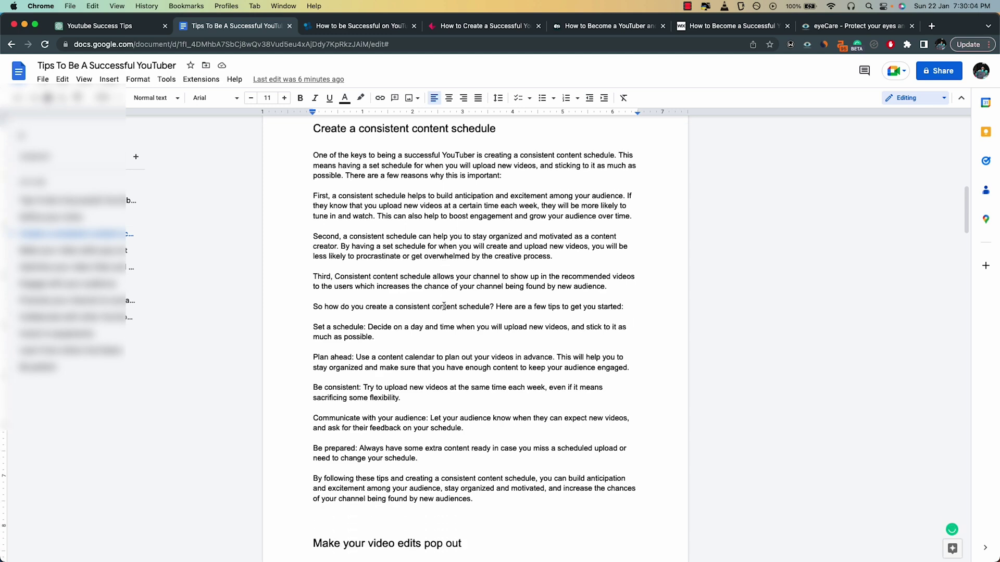
{"action": "scroll", "coordinate": [444, 306], "scroll_direction": "down", "scroll_amount": 20}
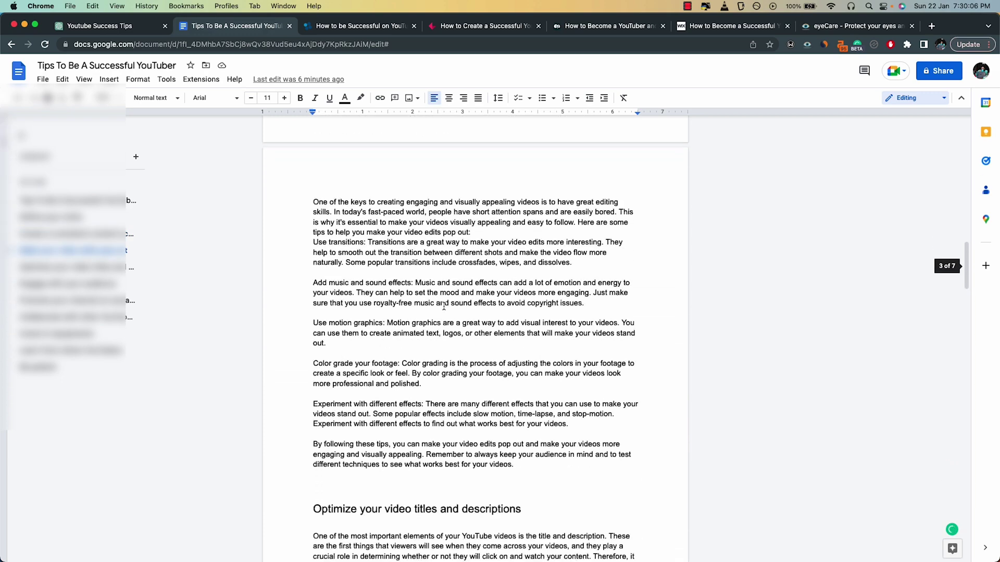
{"action": "scroll", "coordinate": [443, 306], "scroll_direction": "down", "scroll_amount": 5}
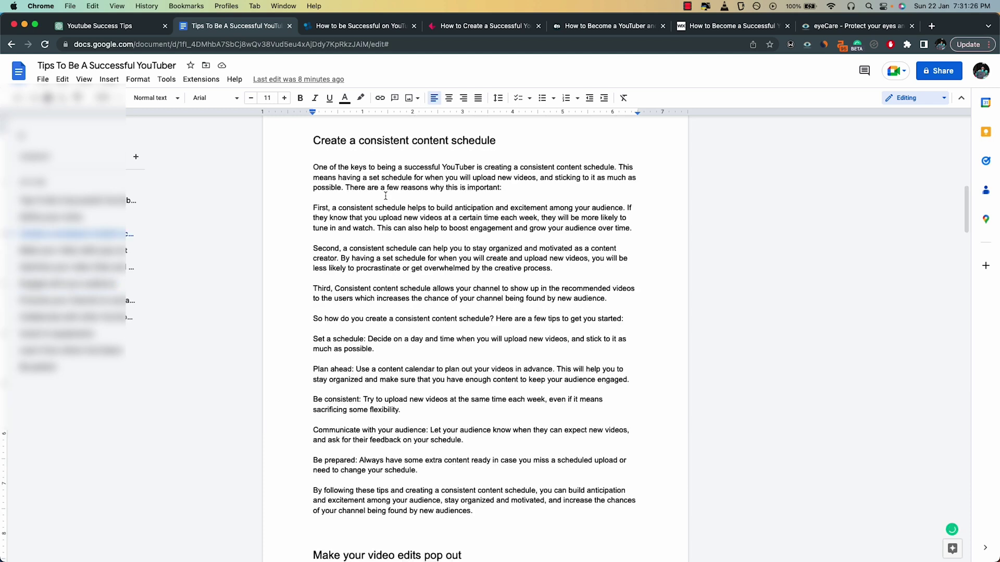
{"action": "scroll", "coordinate": [385, 196], "scroll_direction": "up", "scroll_amount": 20}
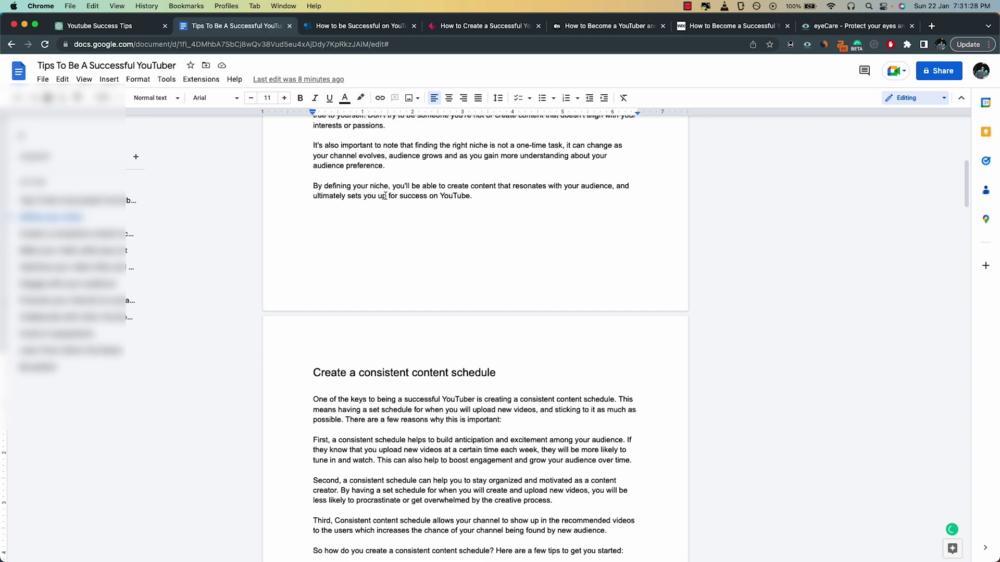
{"action": "scroll", "coordinate": [385, 196], "scroll_direction": "down", "scroll_amount": 20}
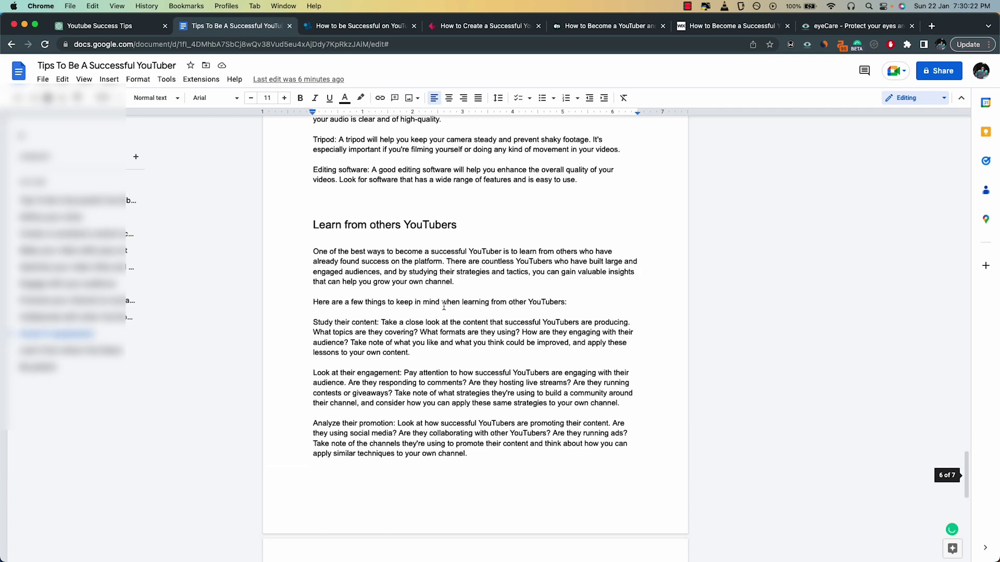
{"action": "scroll", "coordinate": [352, 214], "scroll_direction": "down", "scroll_amount": 5}
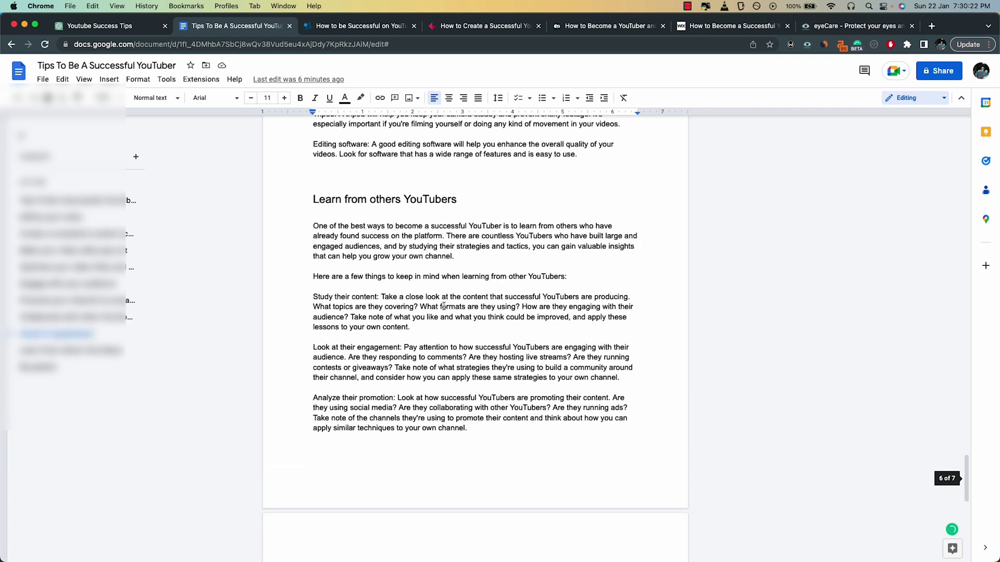
{"action": "left_click", "coordinate": [352, 214]}
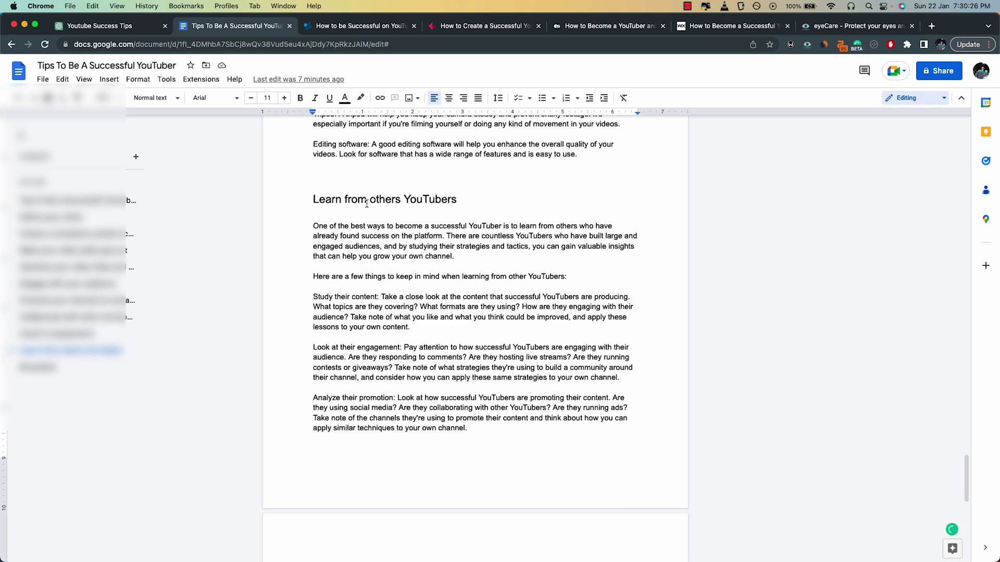
{"action": "left_click", "coordinate": [165, 82]}
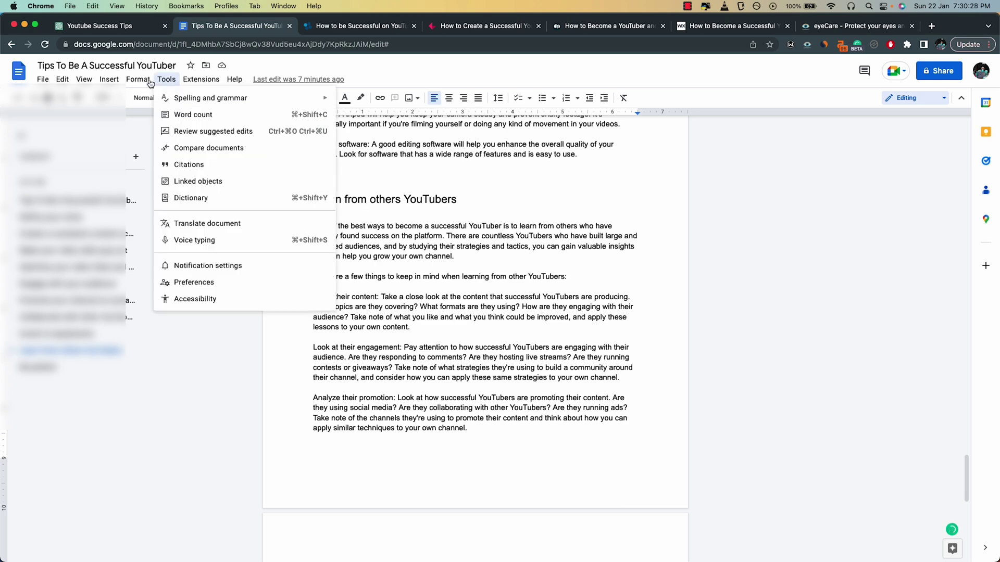
{"action": "left_click", "coordinate": [185, 115]}
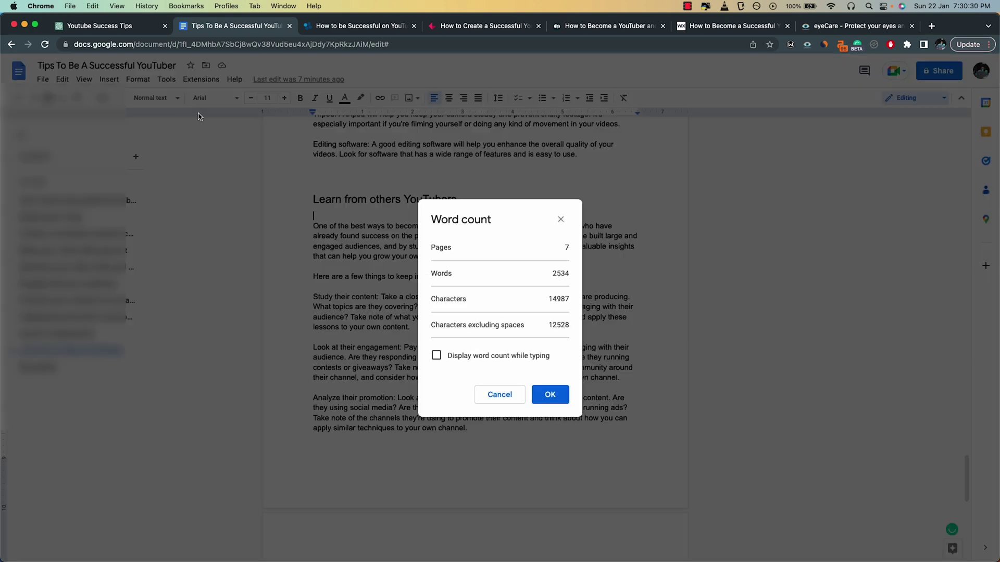
{"action": "left_click_drag", "start_coordinate": [553, 276], "coordinate": [571, 278]}
{"action": "left_click", "coordinate": [565, 275]}
{"action": "left_click", "coordinate": [561, 219]}
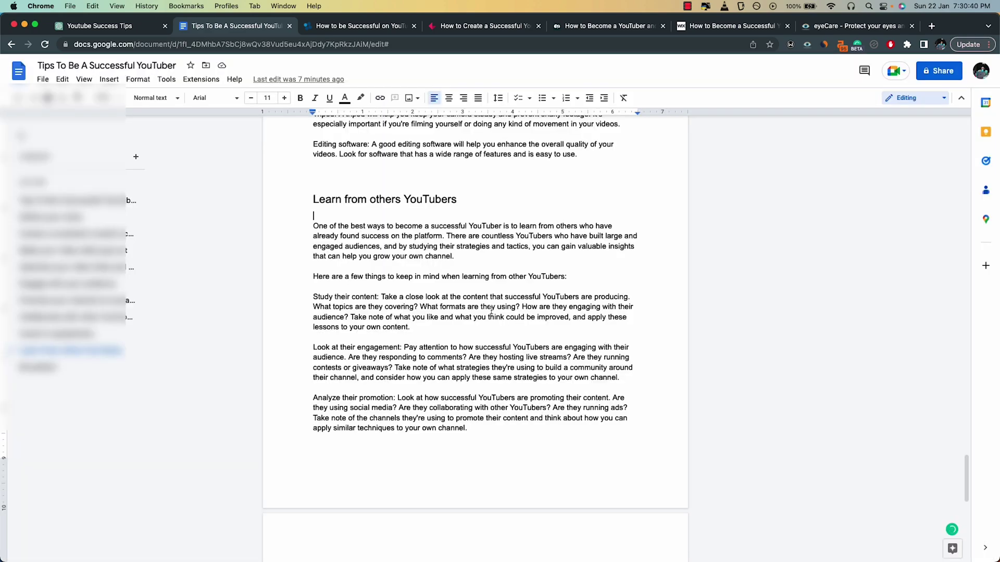
{"action": "scroll", "coordinate": [491, 310], "scroll_direction": "up", "scroll_amount": 10}
{"action": "scroll", "coordinate": [491, 310], "scroll_direction": "up", "scroll_amount": 15}
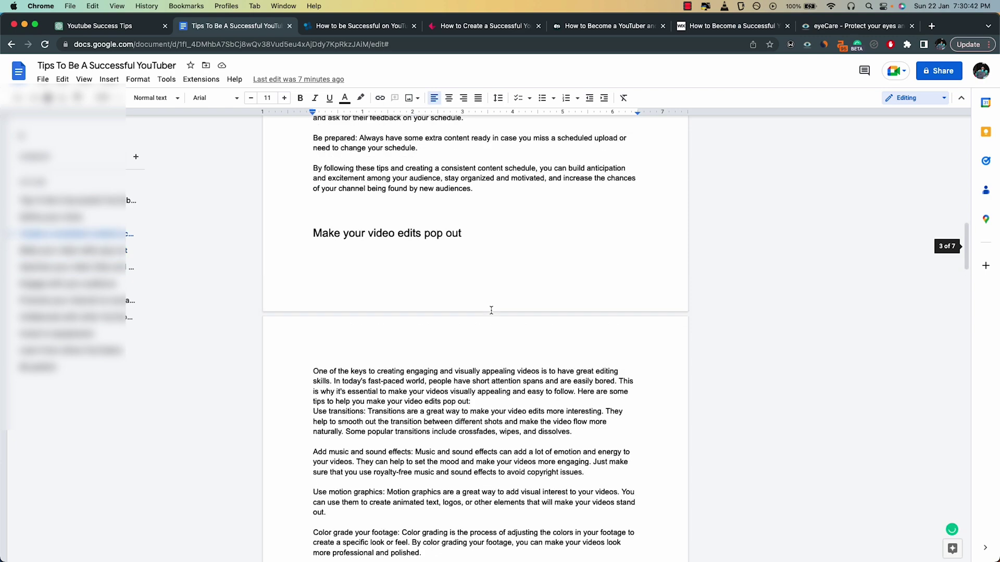
{"action": "scroll", "coordinate": [491, 311], "scroll_direction": "up", "scroll_amount": 10}
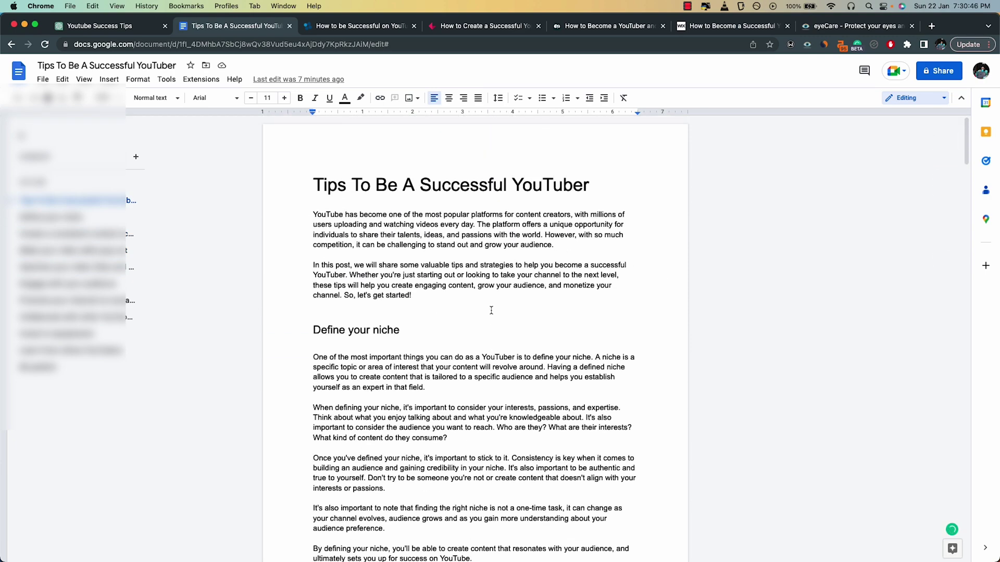
{"action": "scroll", "coordinate": [491, 311], "scroll_direction": "down", "scroll_amount": 10}
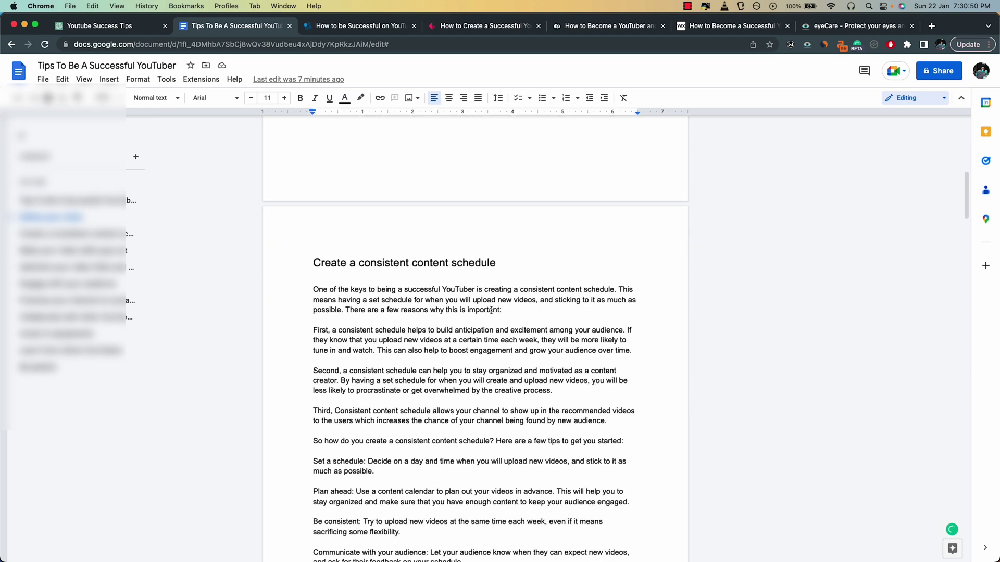
{"action": "scroll", "coordinate": [491, 310], "scroll_direction": "down", "scroll_amount": 5}
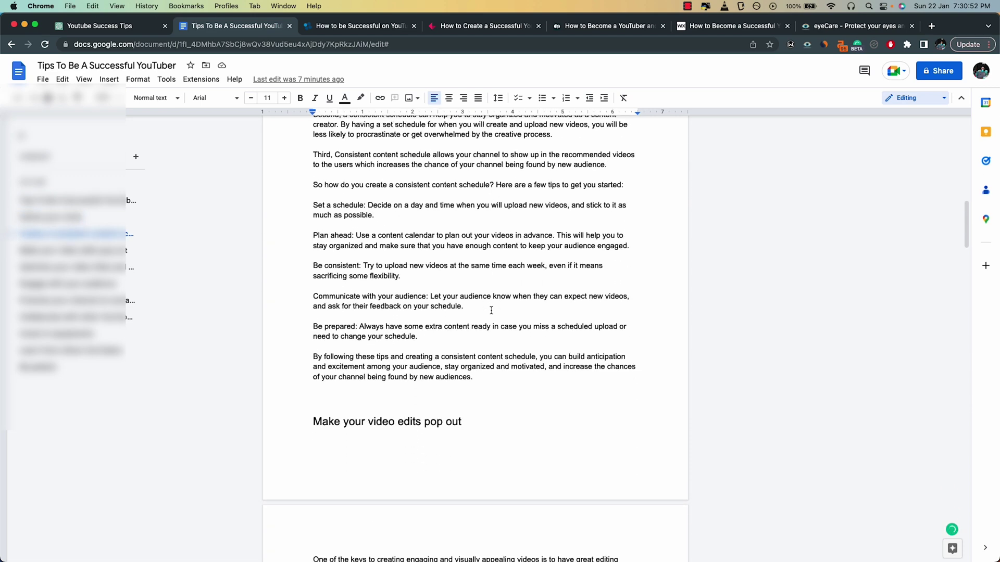